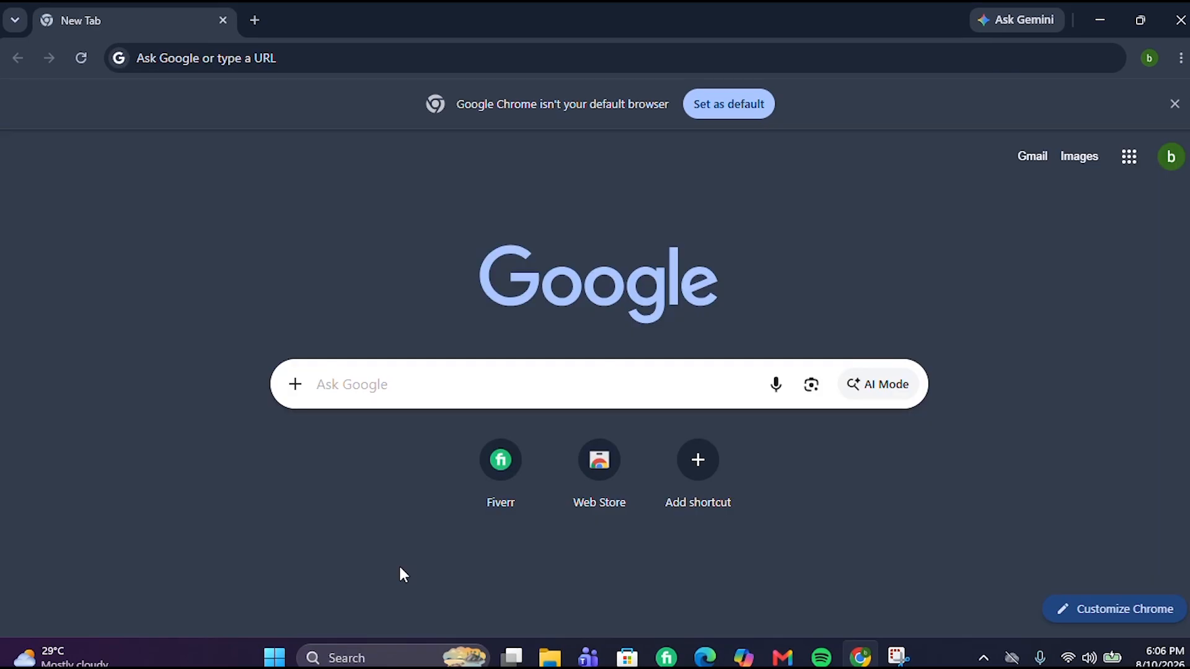
Search Google for 'canva' and open the Canva home page from the results
click(329, 384)
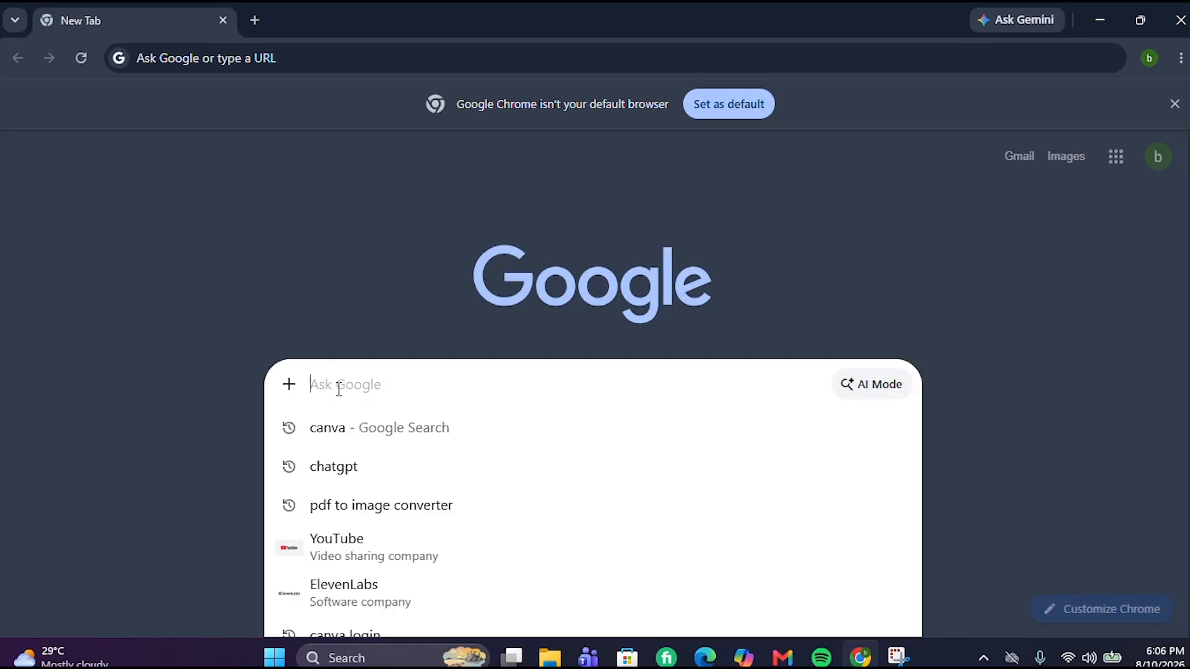
click(347, 427)
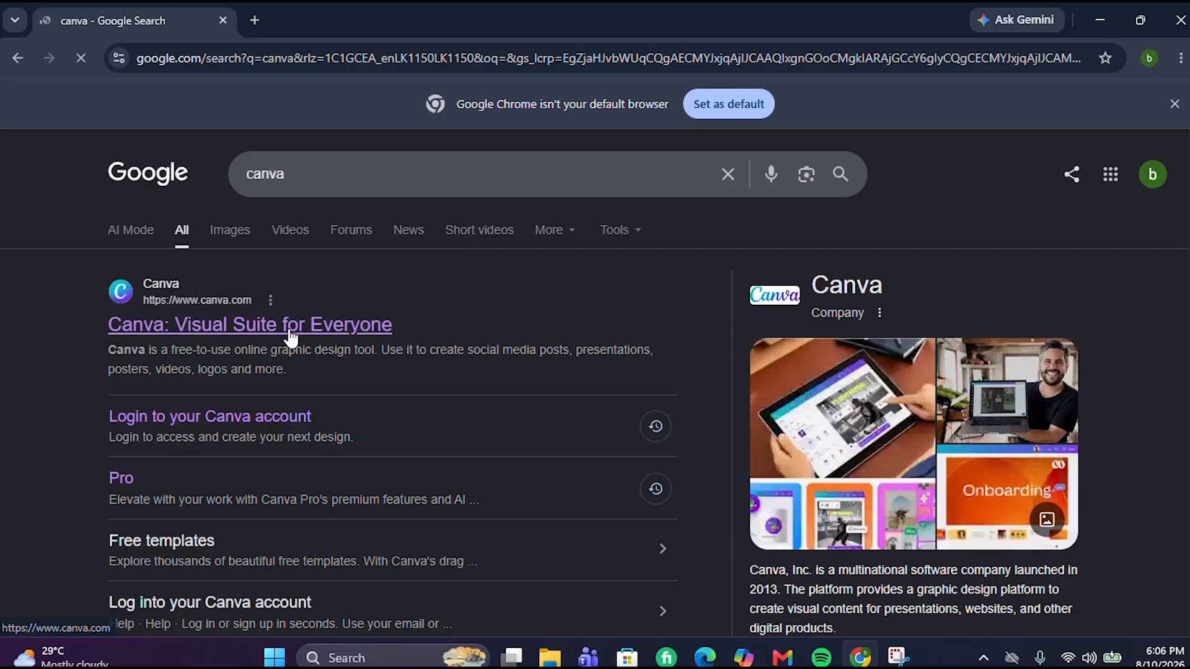
click(290, 325)
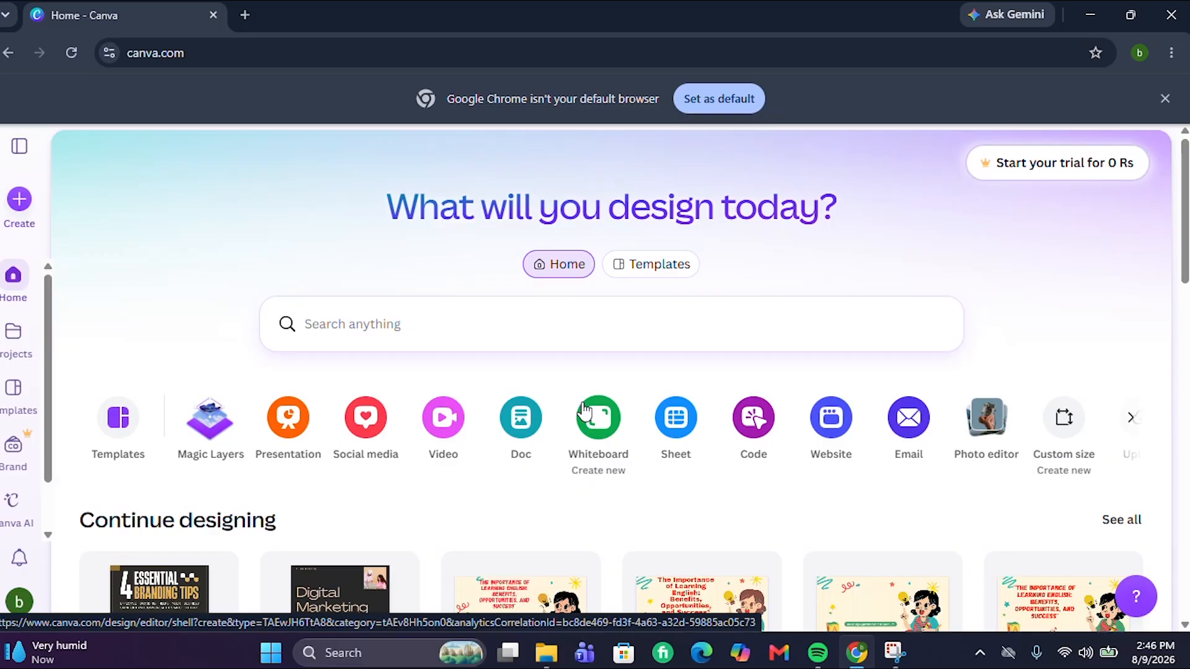
Create a new custom-size design of 3000 × 3000 px
click(1066, 428)
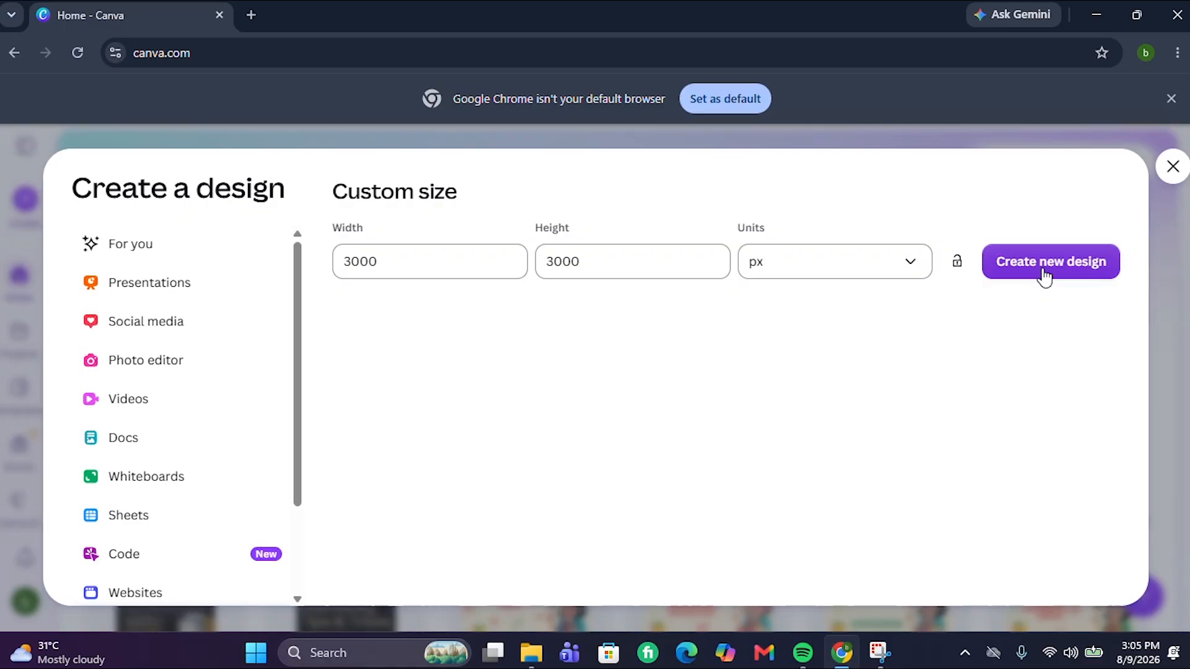
click(1044, 275)
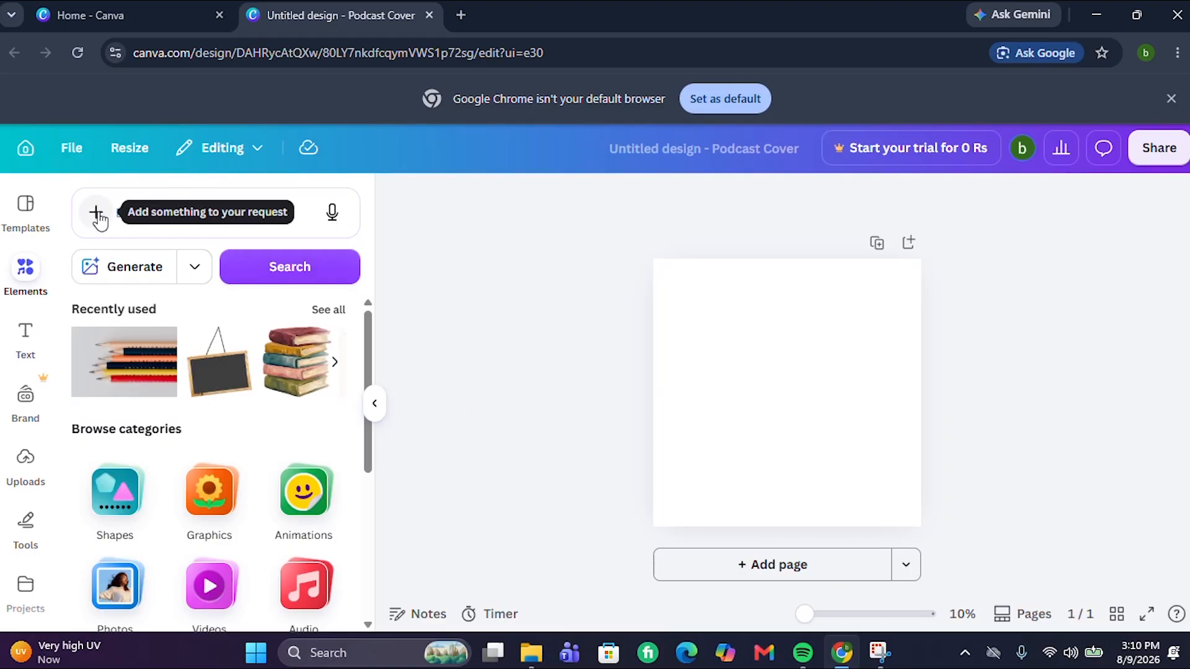
Search Elements for 'seamless pattern' and add the dark navy pattern of gold suns, moons and stars
click(122, 214)
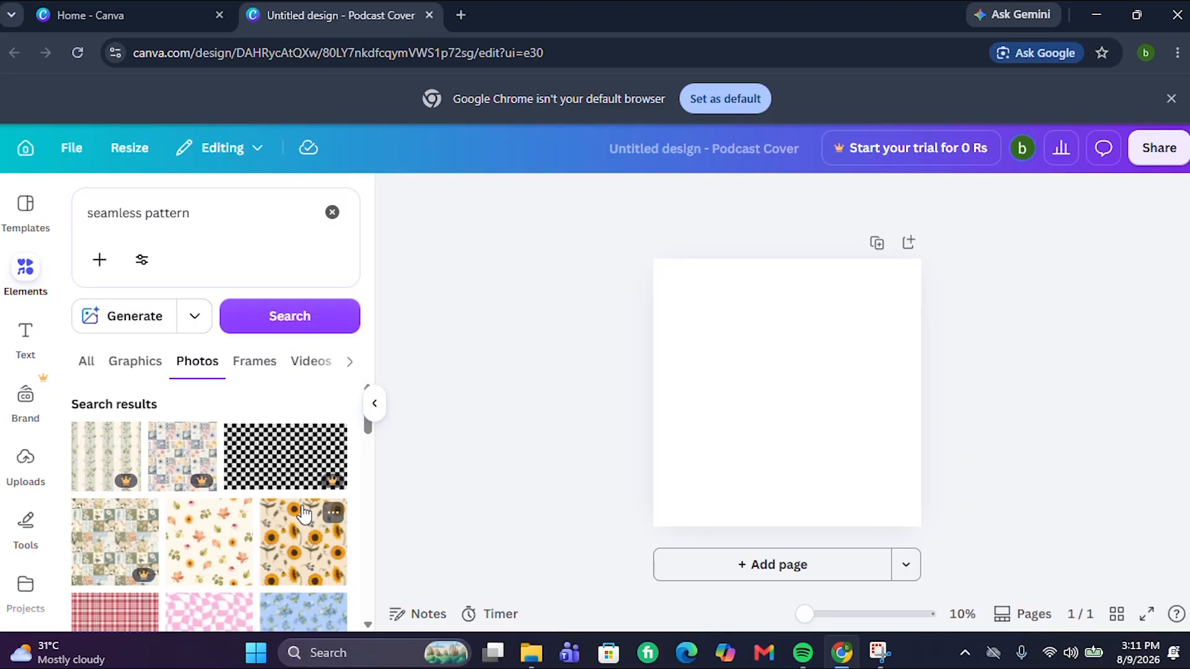
scroll(370, 587, down, 2)
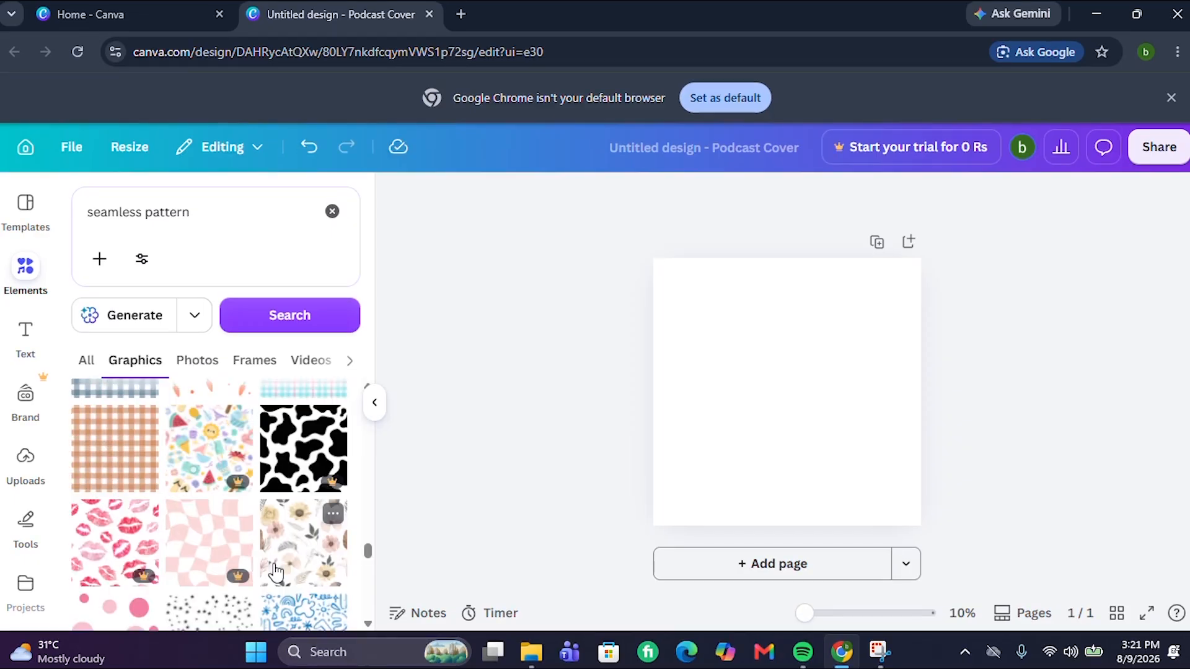
scroll(276, 573, down, 3)
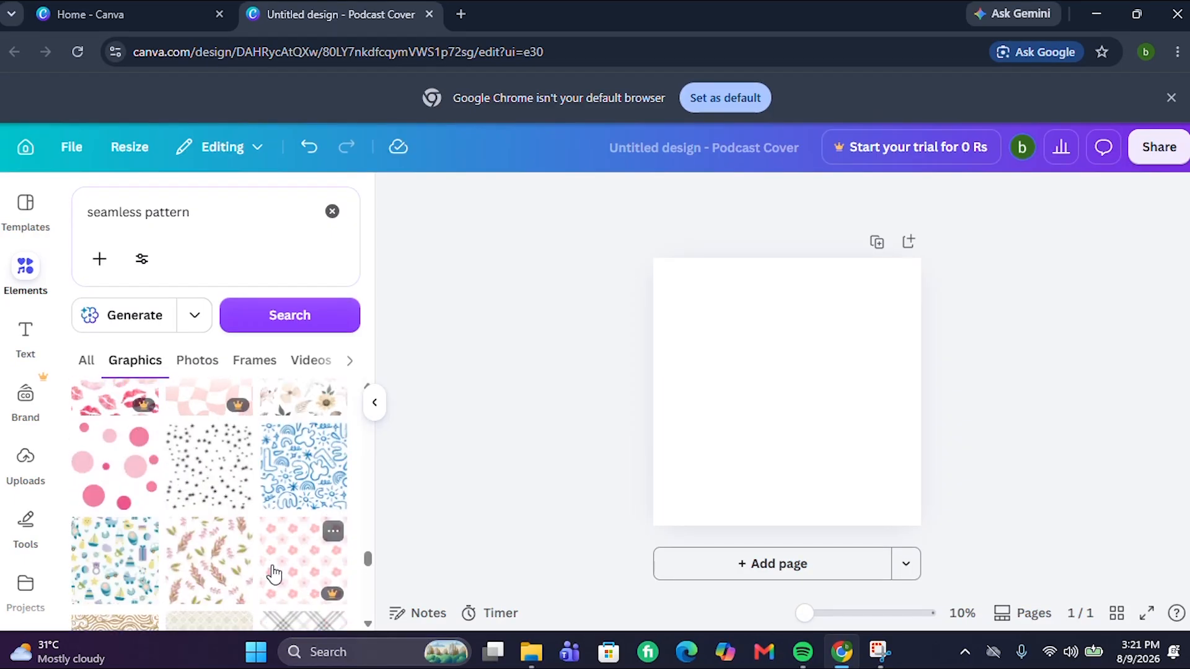
scroll(273, 575, down, 5)
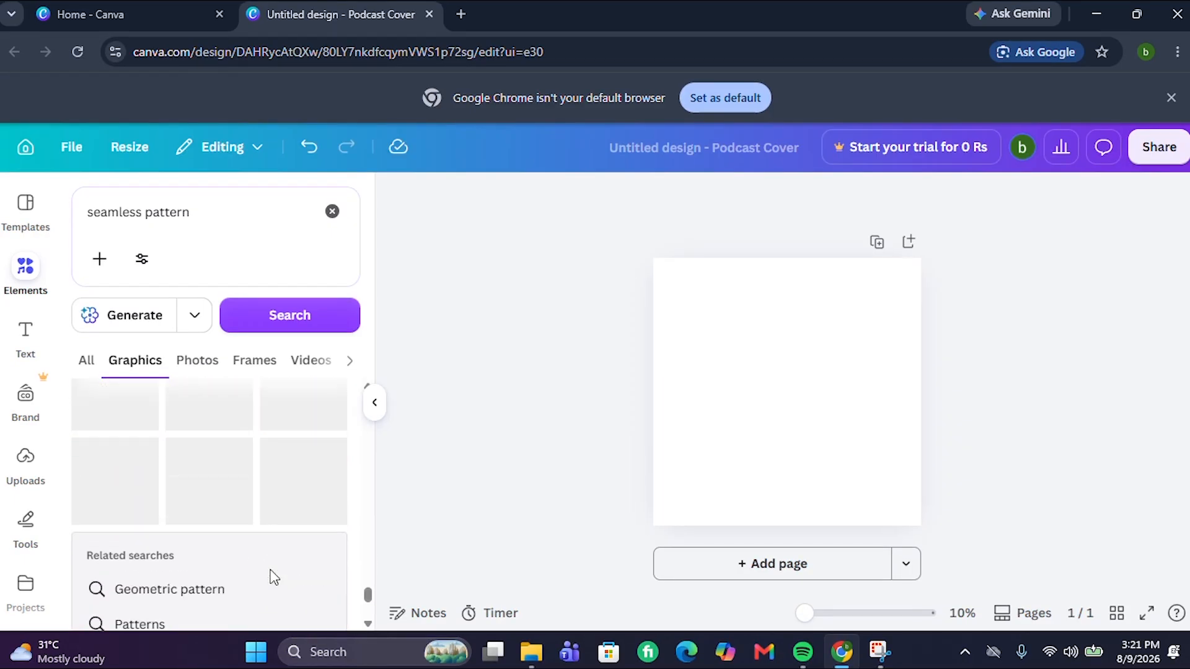
scroll(271, 578, down, 3)
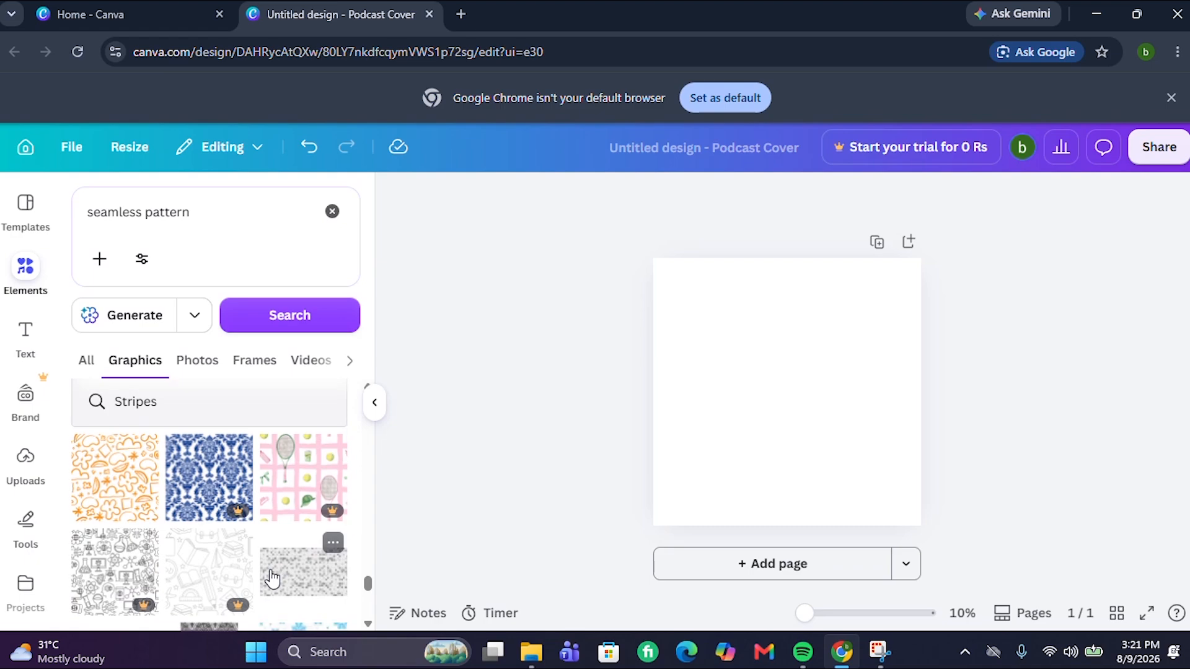
scroll(272, 578, down, 5)
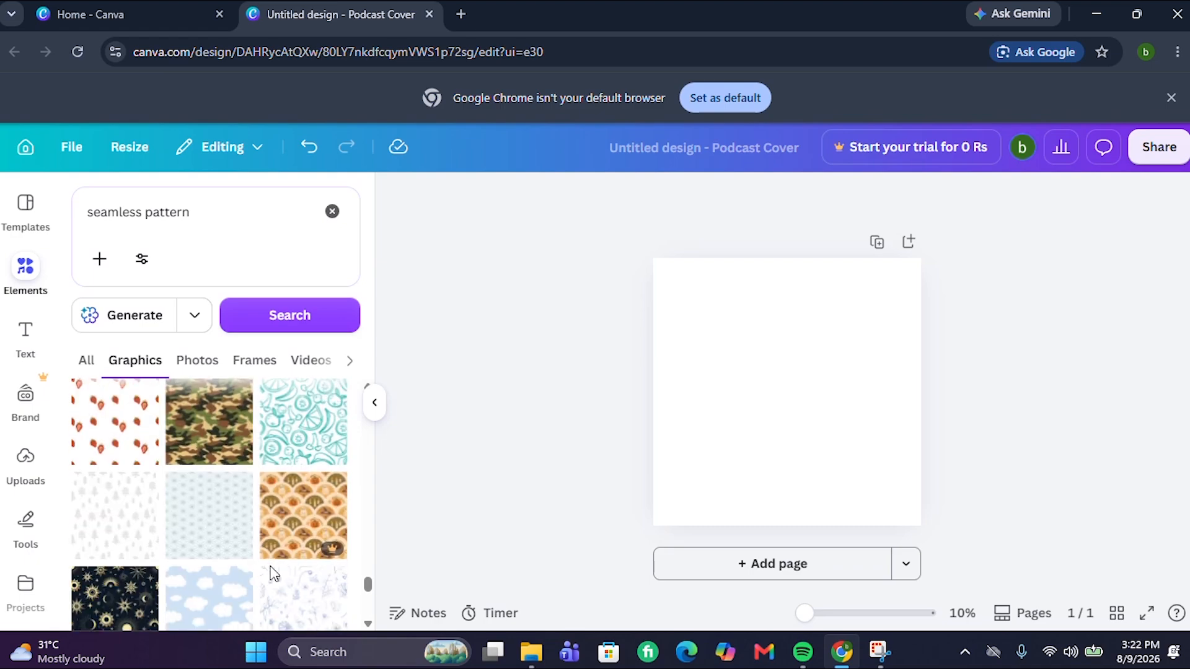
scroll(273, 573, down, 5)
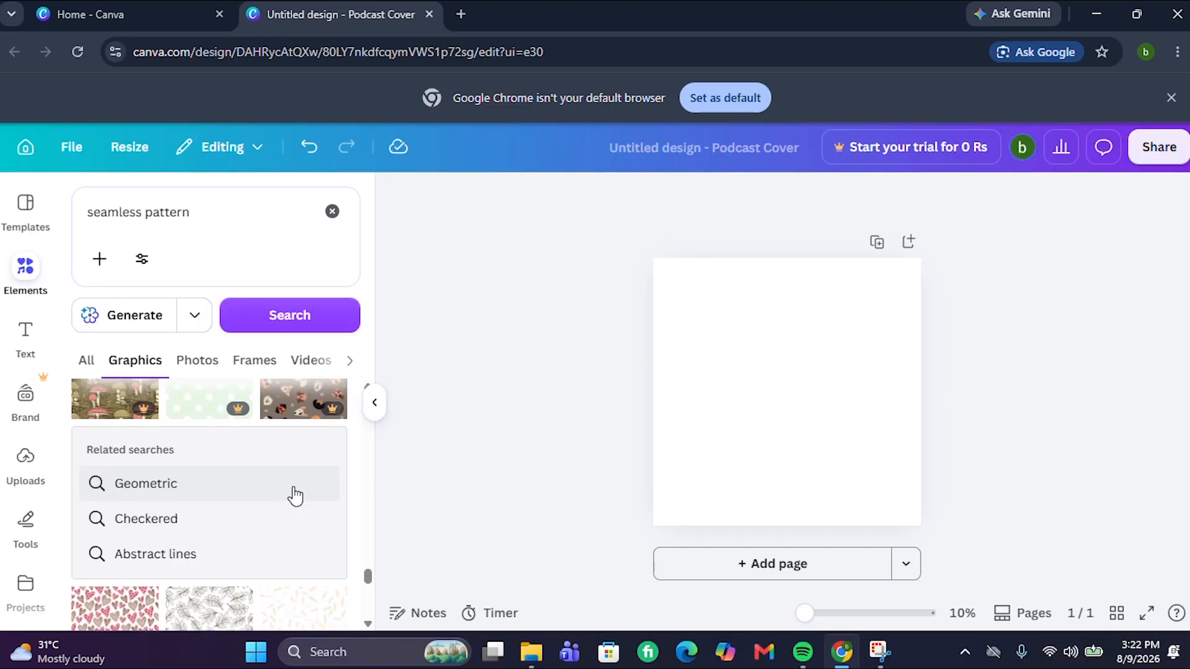
scroll(296, 493, down, 2)
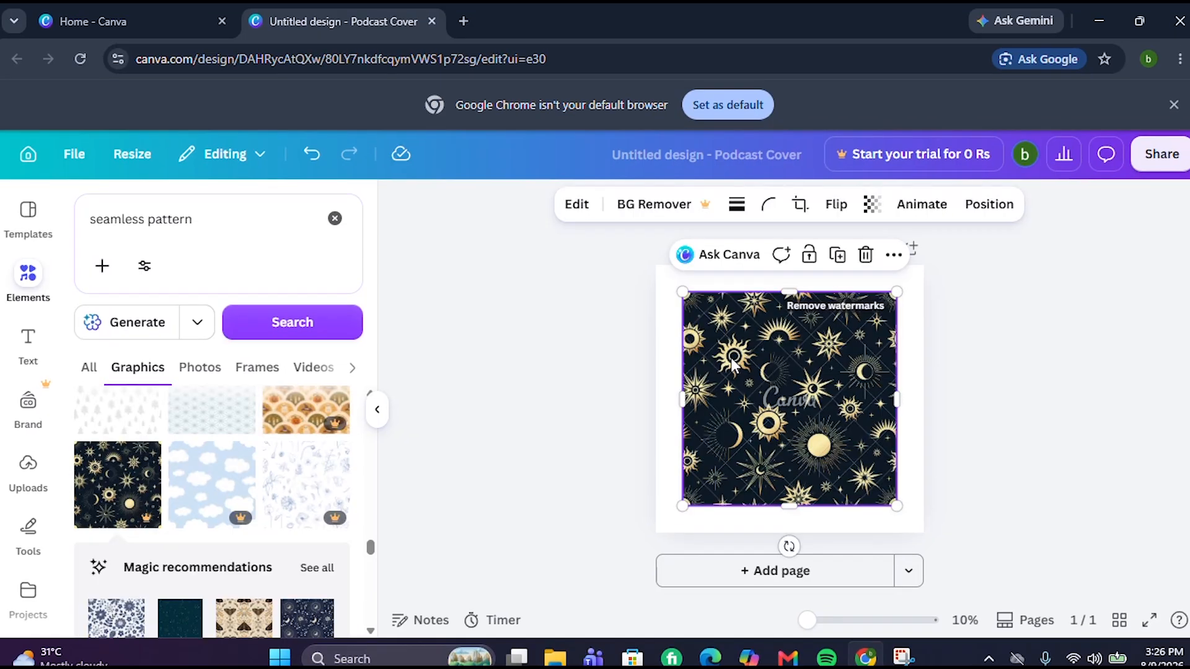
Snap the pattern into the top-left corner and shrink it to about 1591 px square
drag(753, 356, 733, 332)
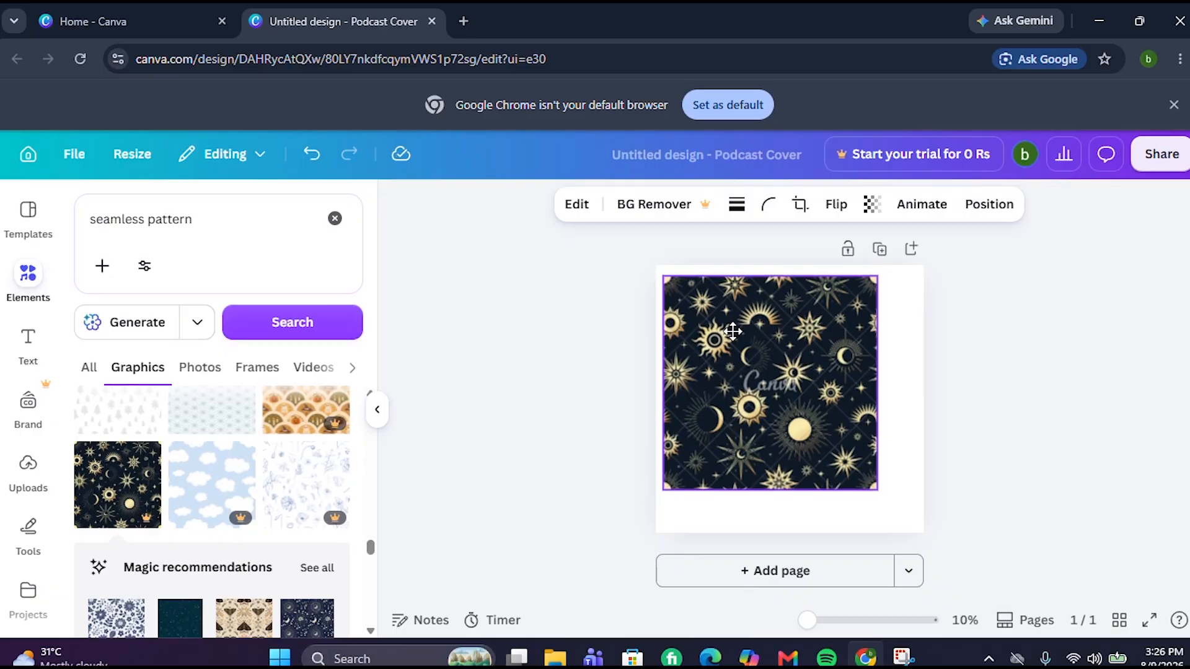
mouse_move(733, 332)
mouse_down()
mouse_move(727, 315)
mouse_move(711, 333)
mouse_up()
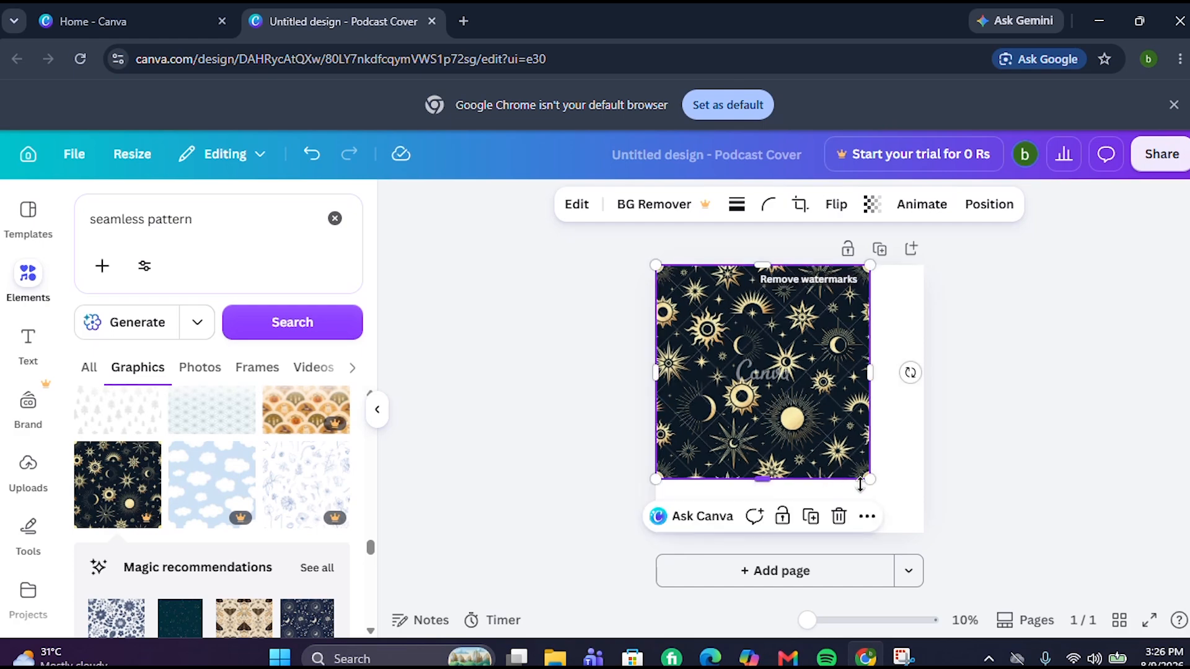
drag(868, 483, 790, 399)
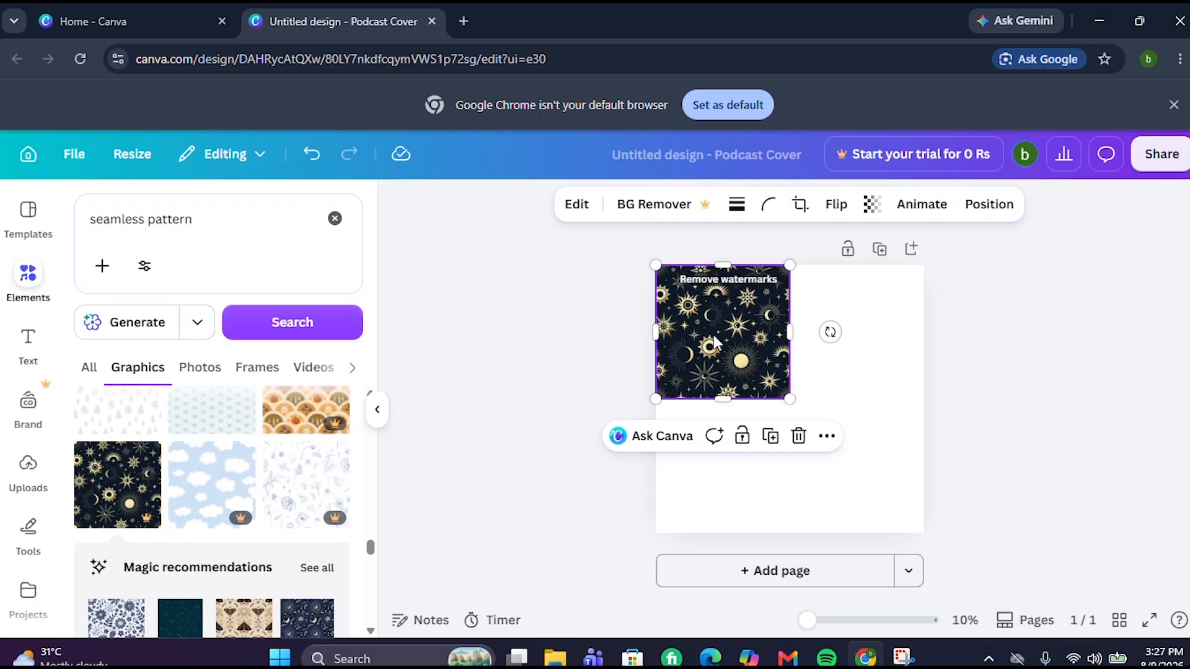
Duplicate the pattern tile and arrange the copies so four tiles fill the page's quarters
click(770, 437)
drag(740, 350, 874, 350)
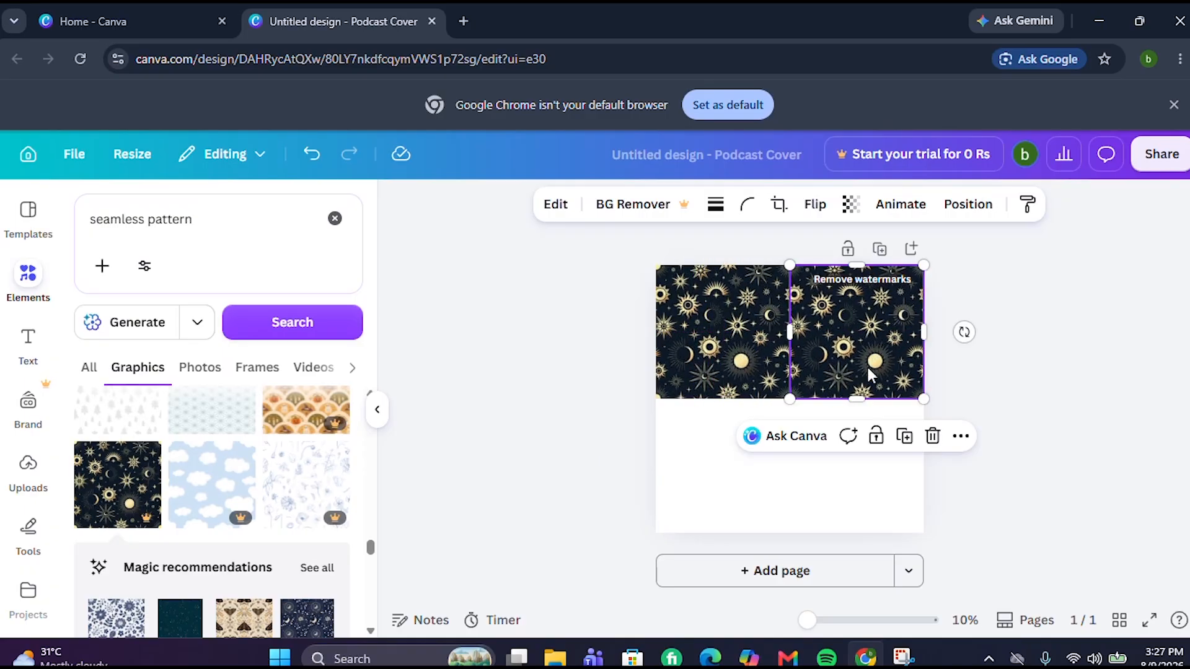
click(904, 436)
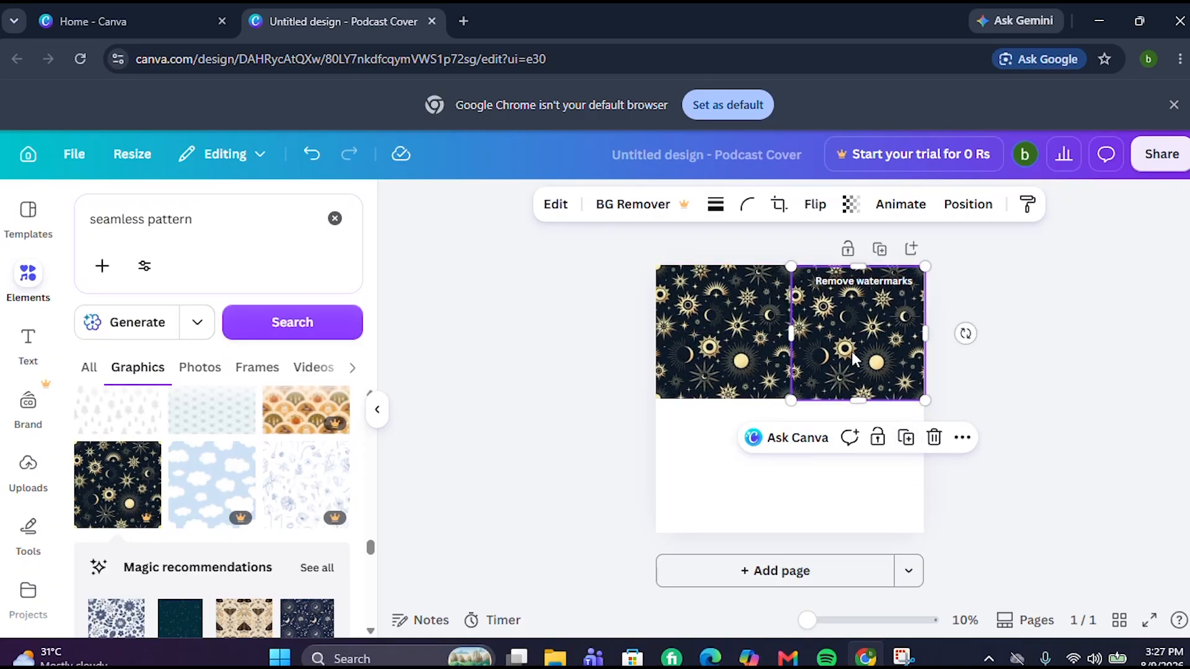
drag(852, 356, 872, 482)
click(1100, 533)
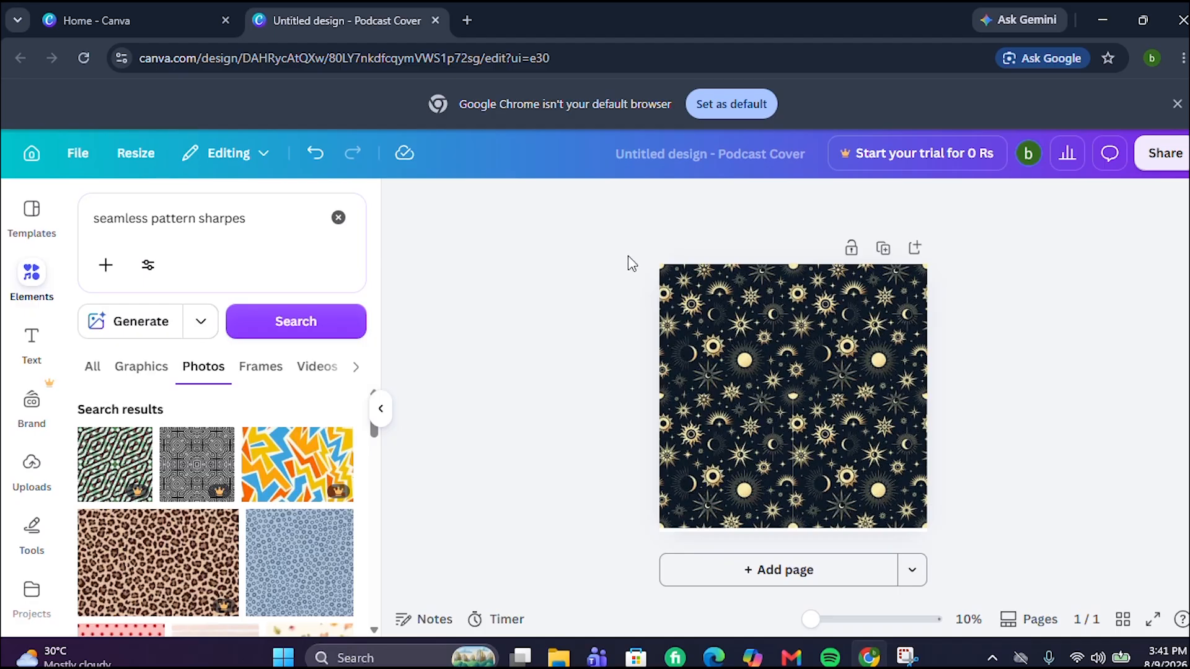
Box-select all four pattern tiles and group them into a single element
drag(631, 253, 924, 409)
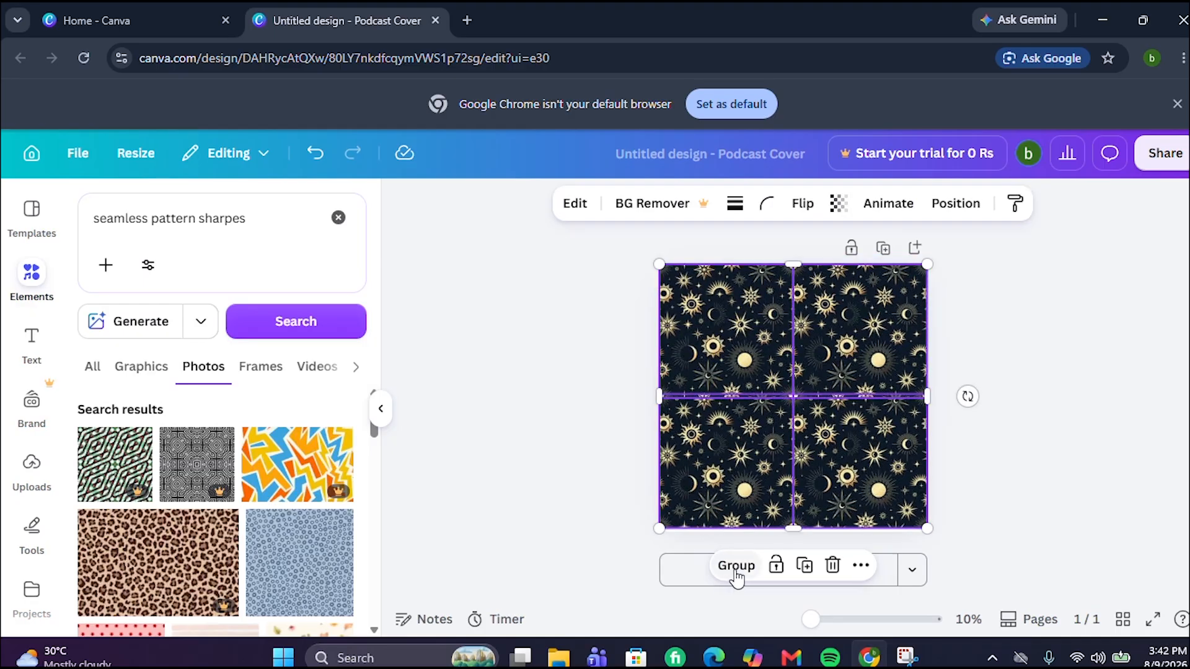
click(736, 565)
click(1086, 487)
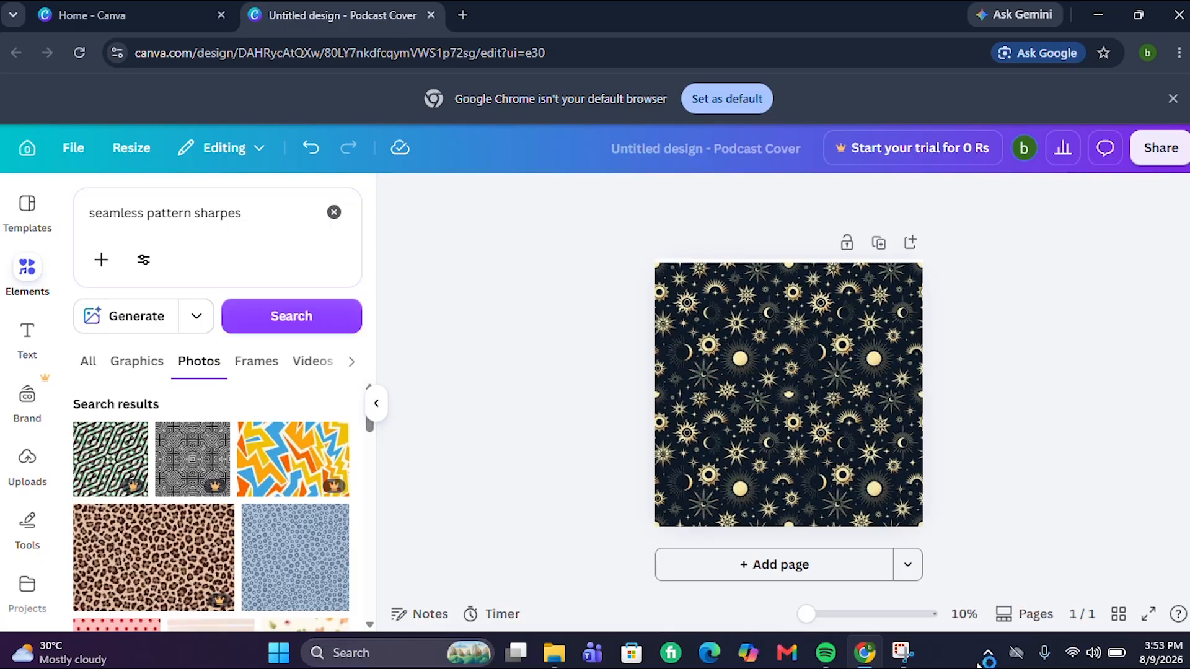
Add page 2 and fill it with nine 3D flower elements from Recently used
click(804, 572)
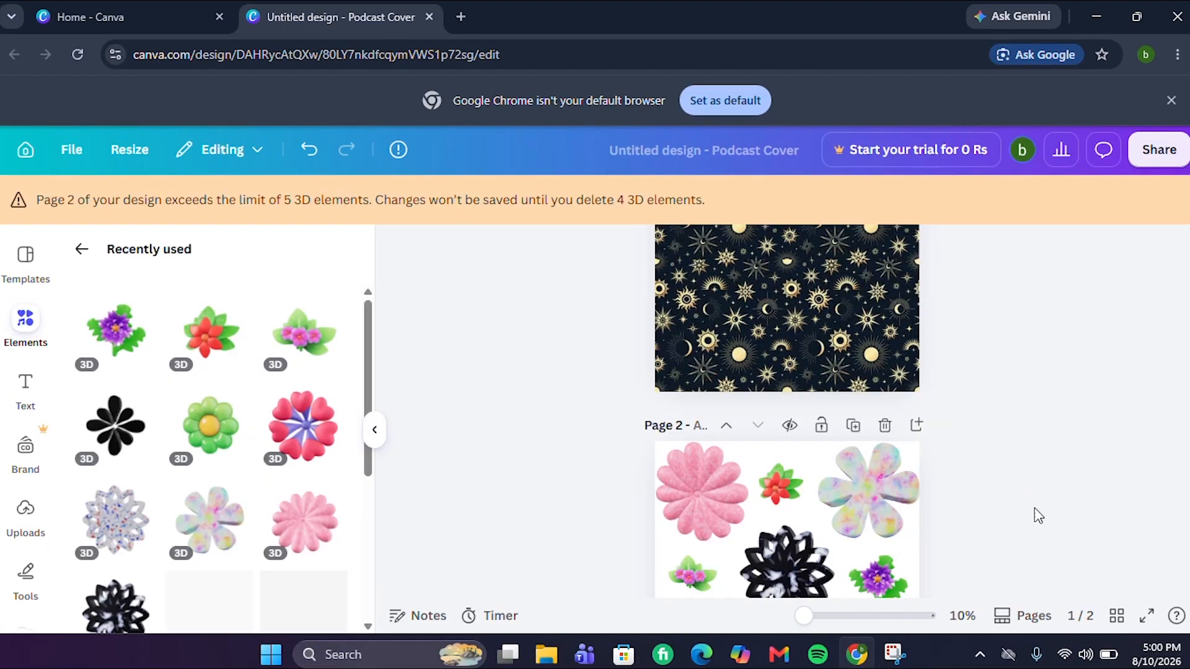
scroll(1035, 512, up, 2)
scroll(1025, 531, down, 3)
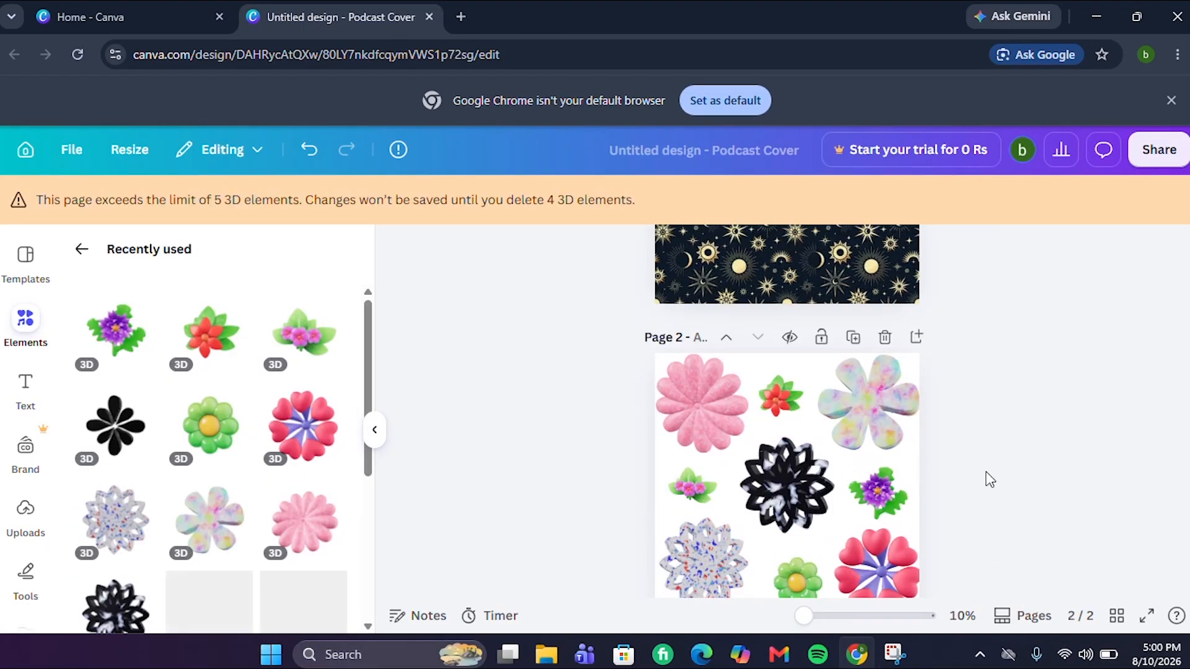
scroll(1010, 476, down, 2)
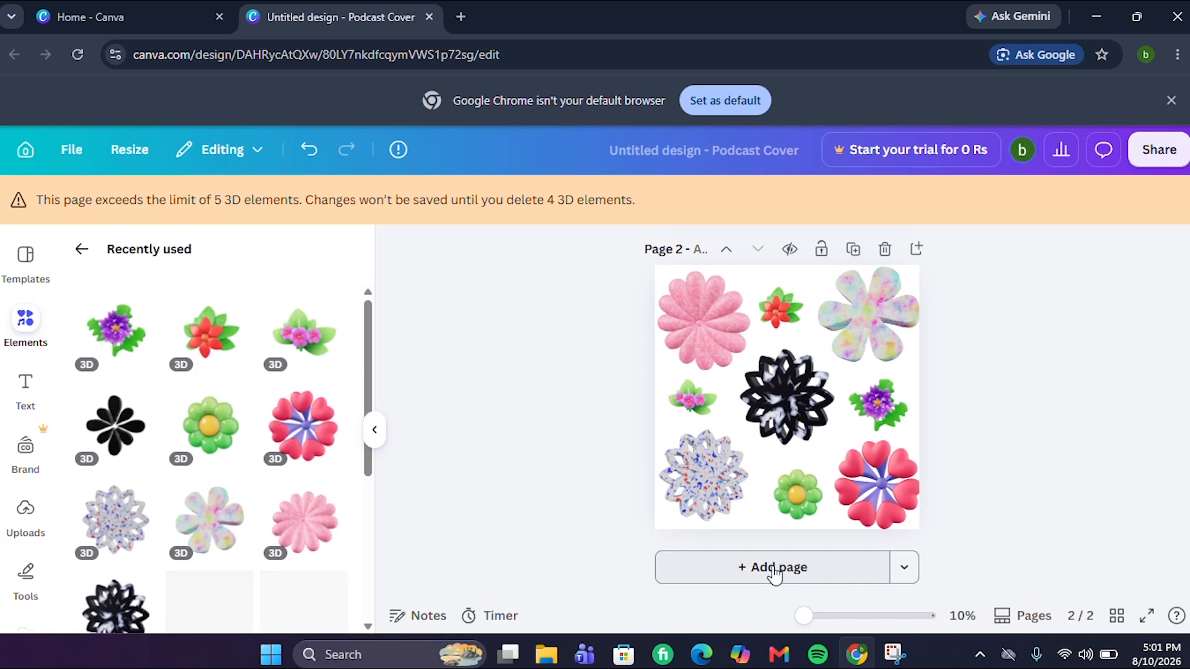
scroll(989, 414, up, 3)
scroll(974, 411, down, 3)
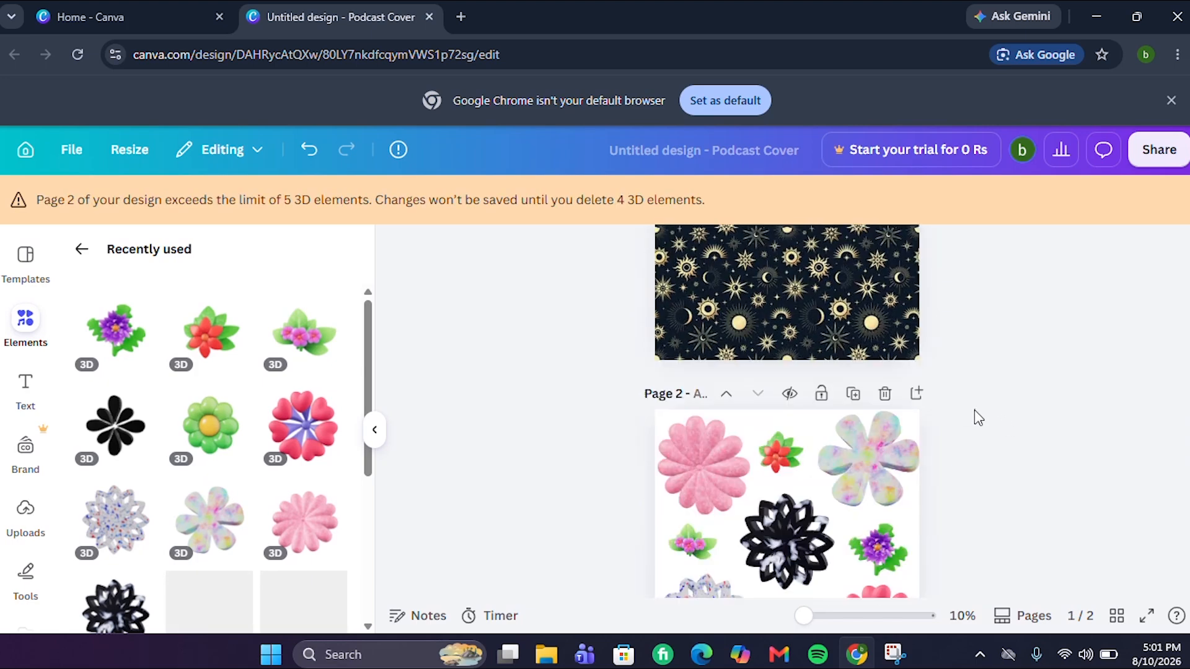
scroll(975, 412, up, 2)
scroll(974, 413, down, 3)
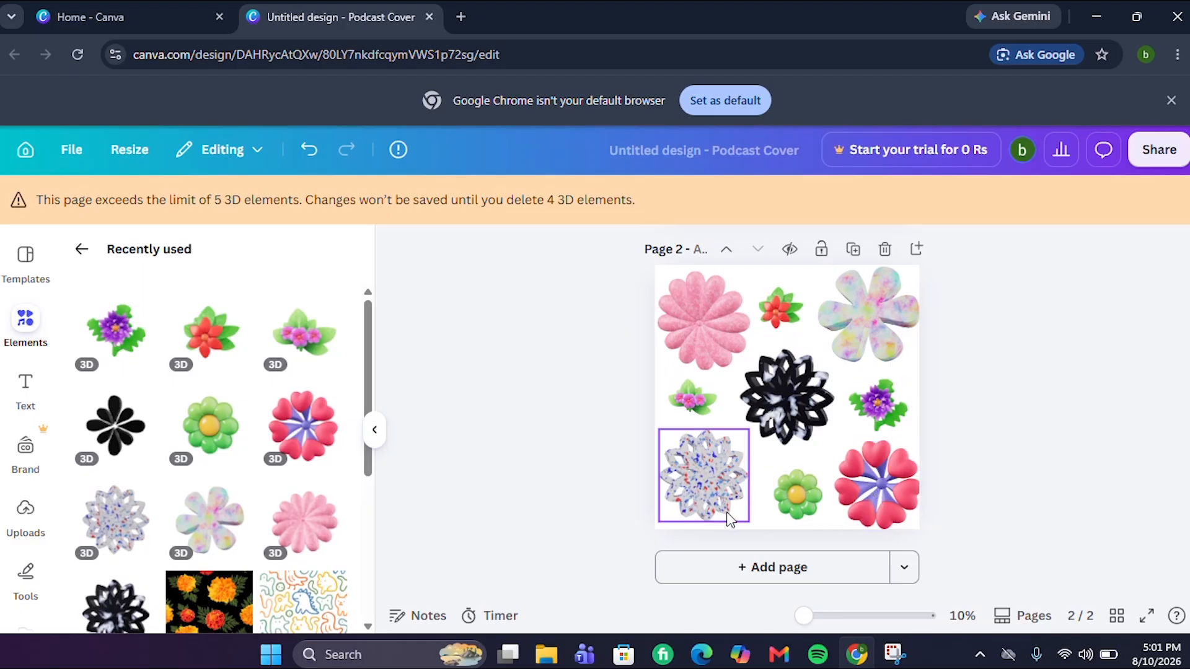
Close the Recently used panel and add a blank page 3 after page 2
click(556, 598)
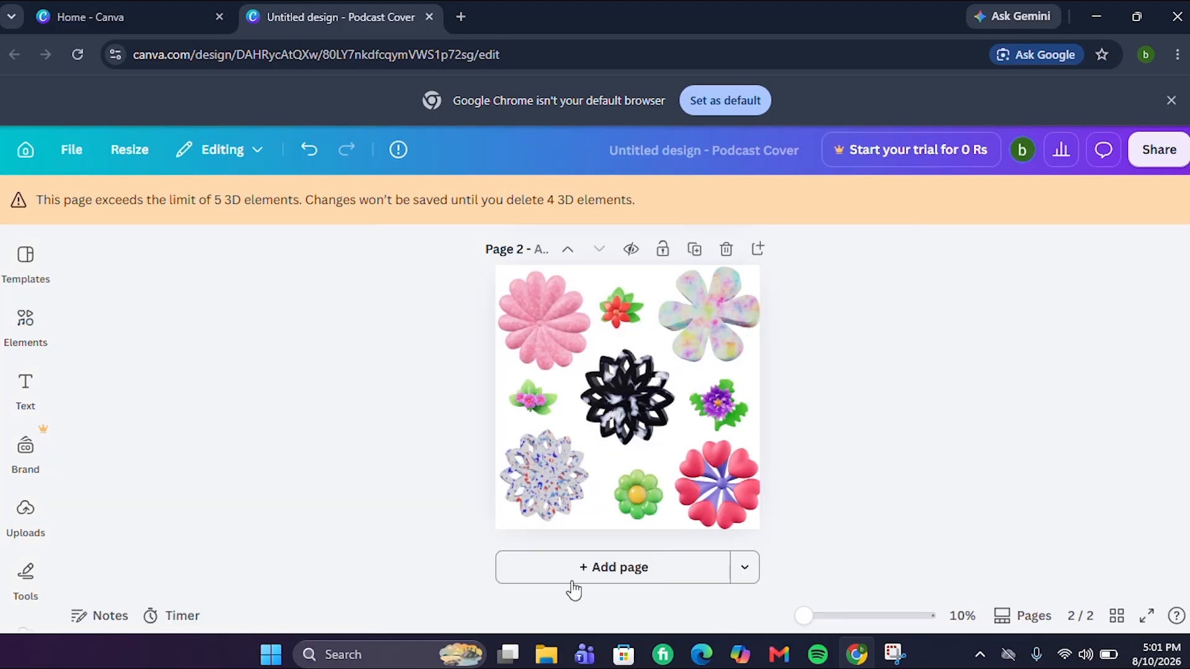
click(607, 576)
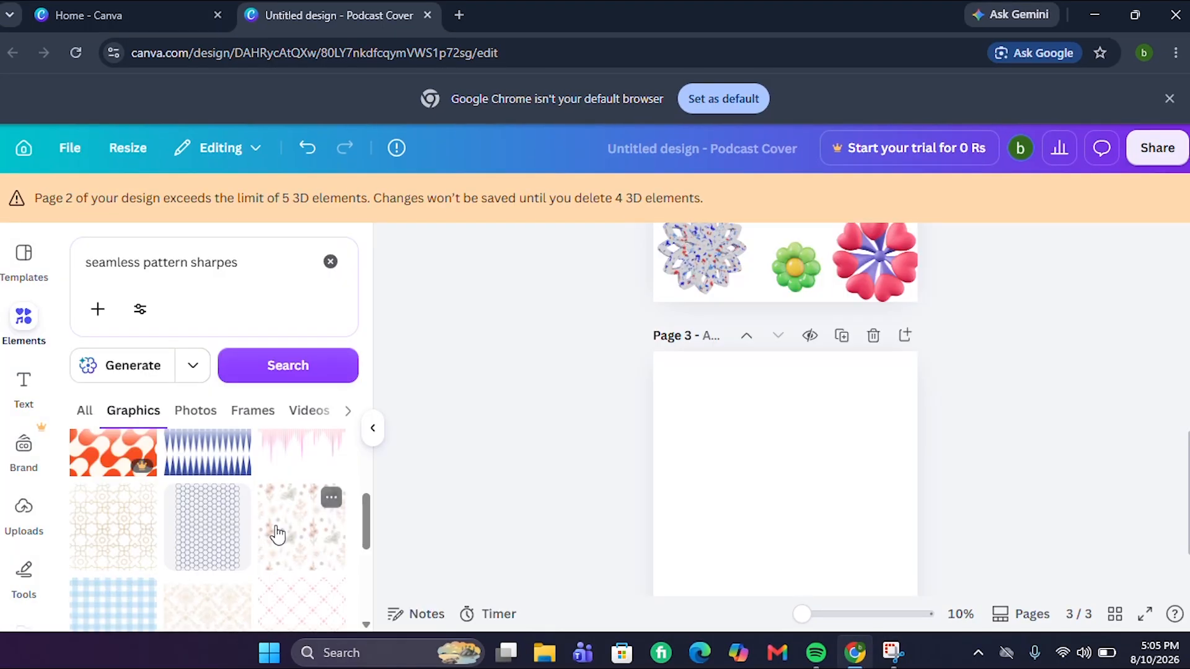
Place the yellow sun seamless pattern on page 3, shrunk into the top-right area
scroll(280, 551, down, 5)
scroll(285, 551, down, 2)
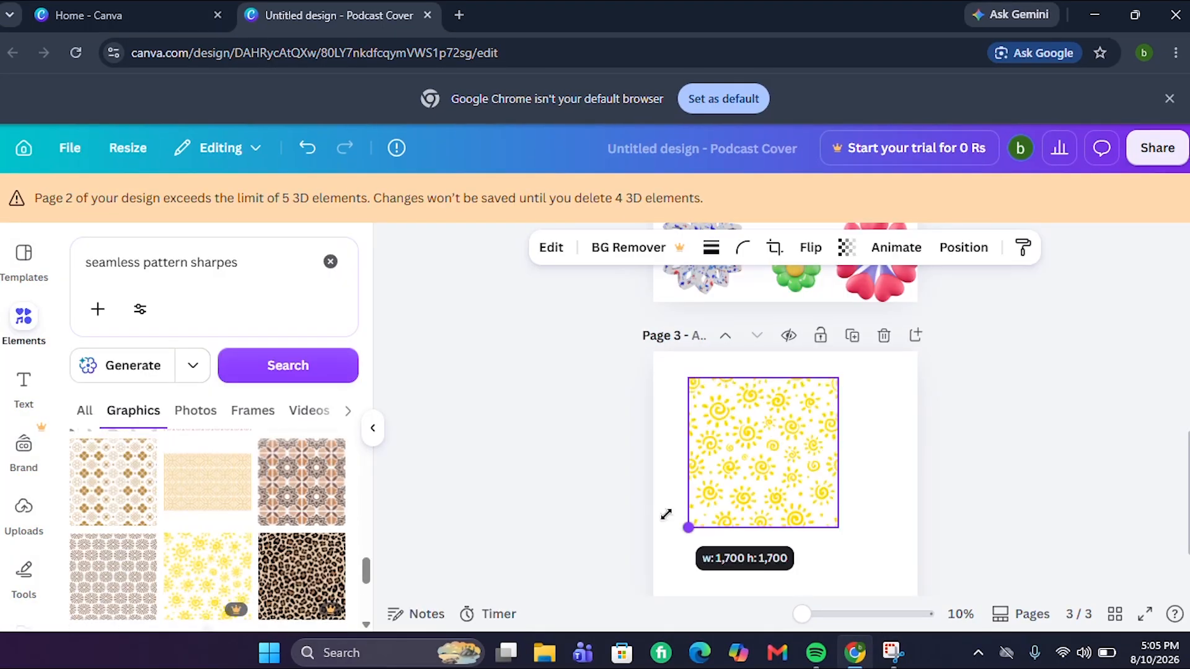
drag(665, 516, 699, 500)
drag(770, 459, 863, 442)
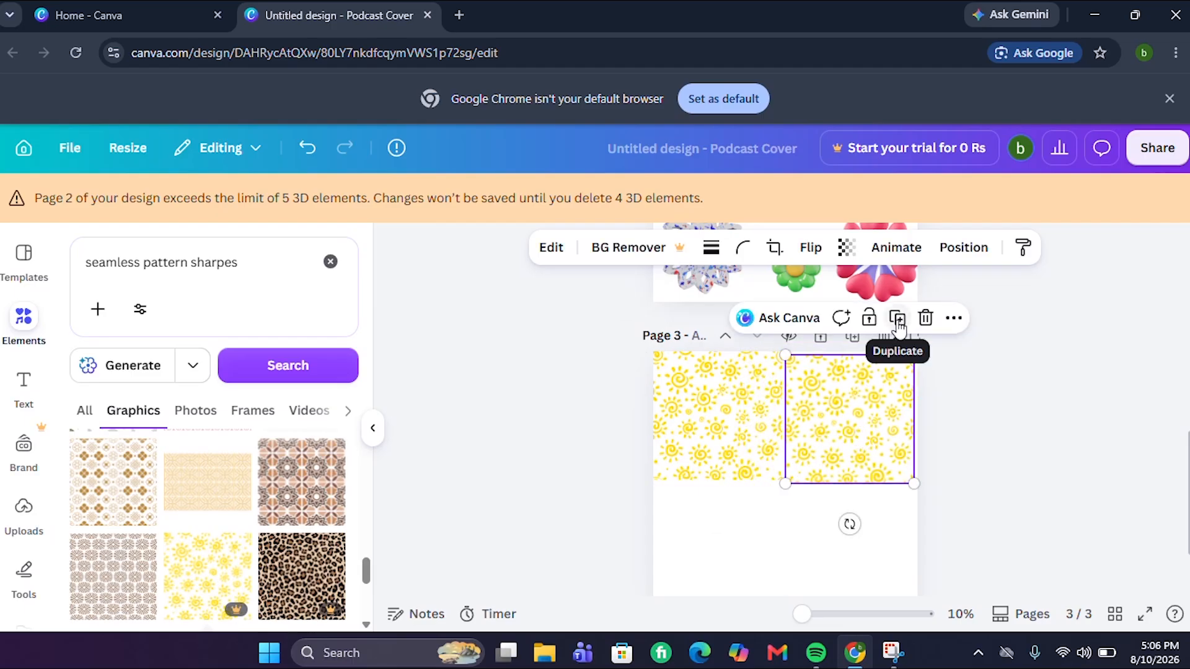
Duplicate the sun pattern into page 3's lower-left and show the uploaded logo images
click(897, 317)
drag(859, 448, 714, 569)
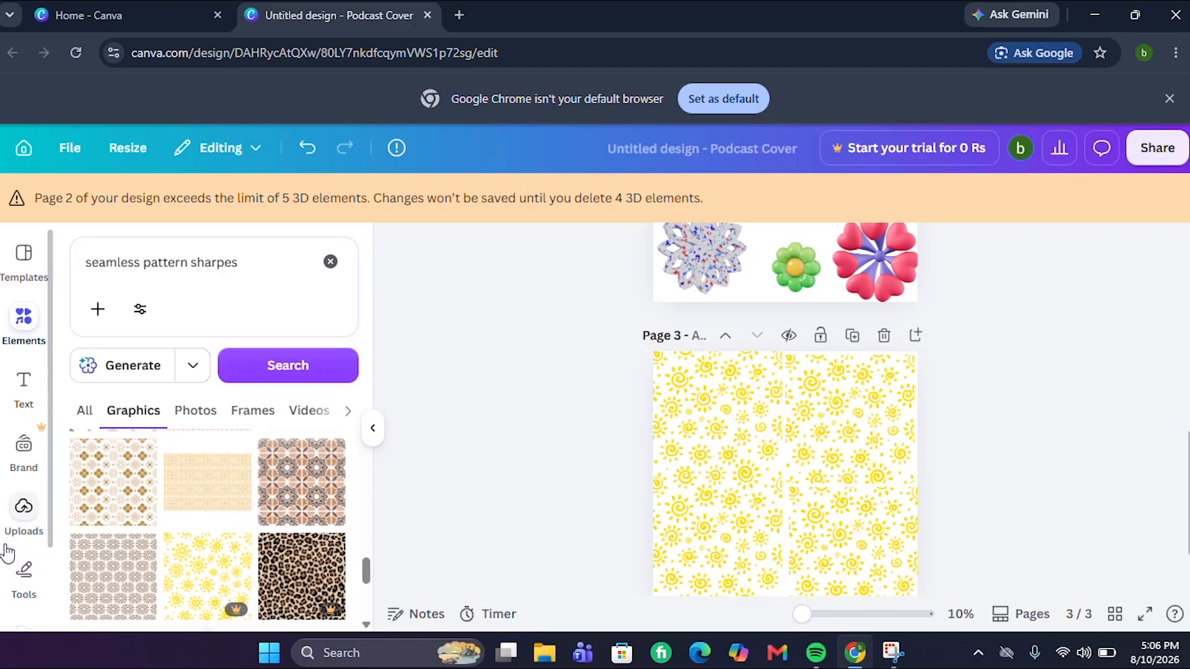
click(39, 520)
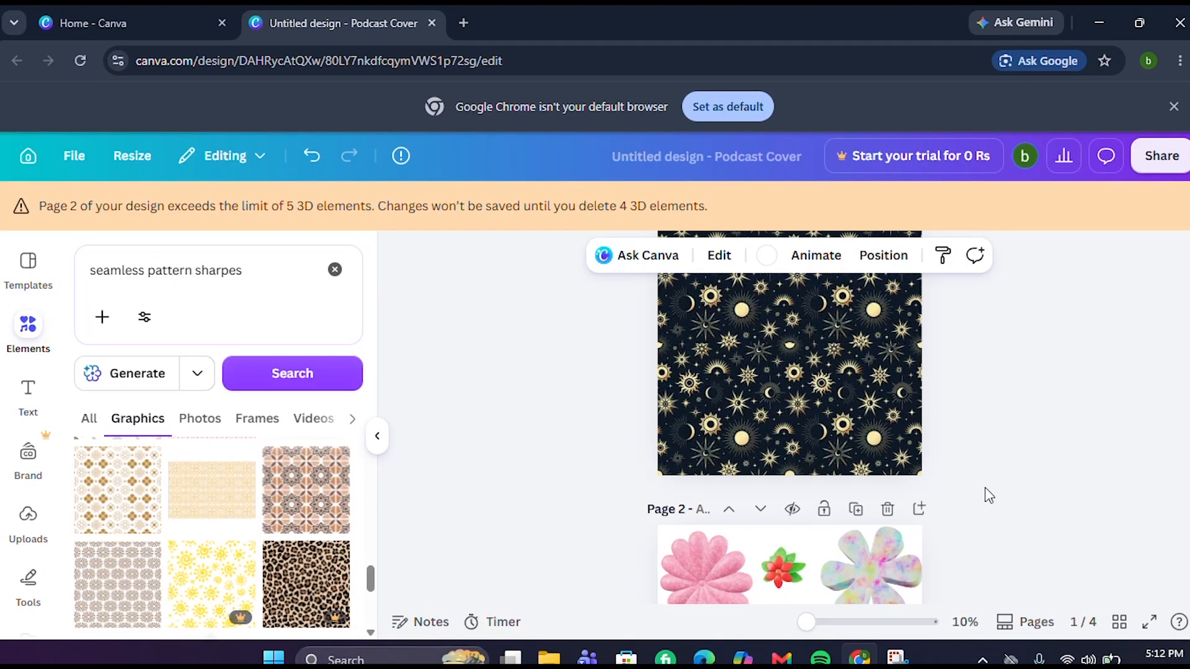
Add logo banners to page 3, then build pages 4–5 with animal videos and a logo-framed mandala video
scroll(990, 496, down, 10)
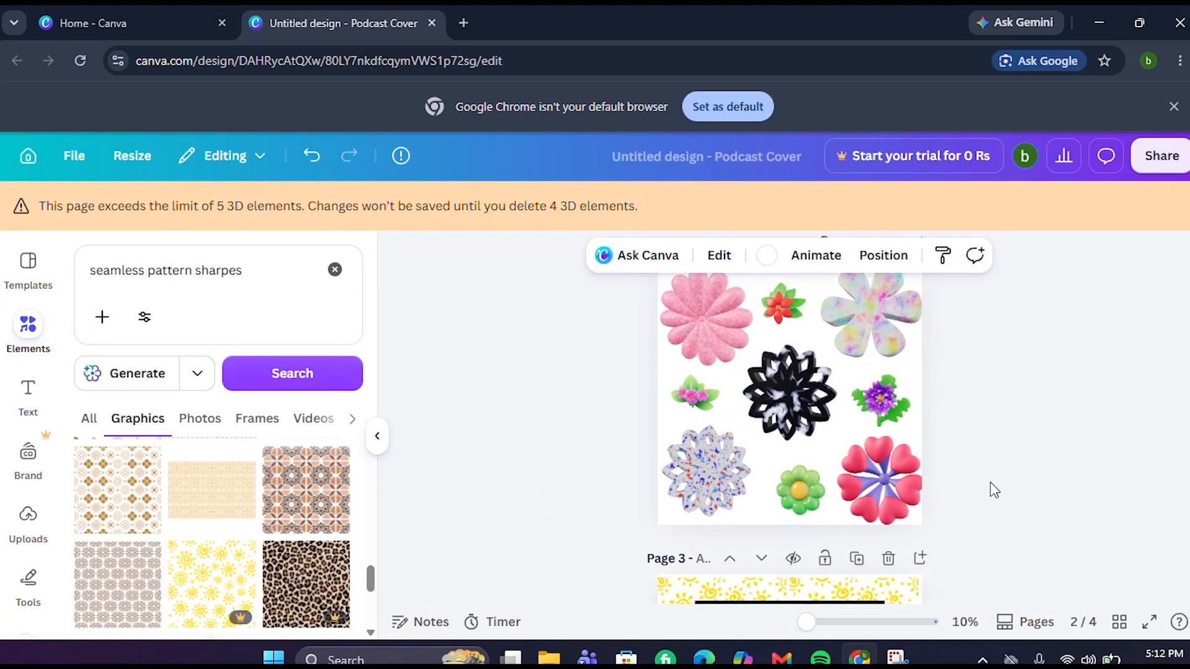
scroll(996, 503, up, 4)
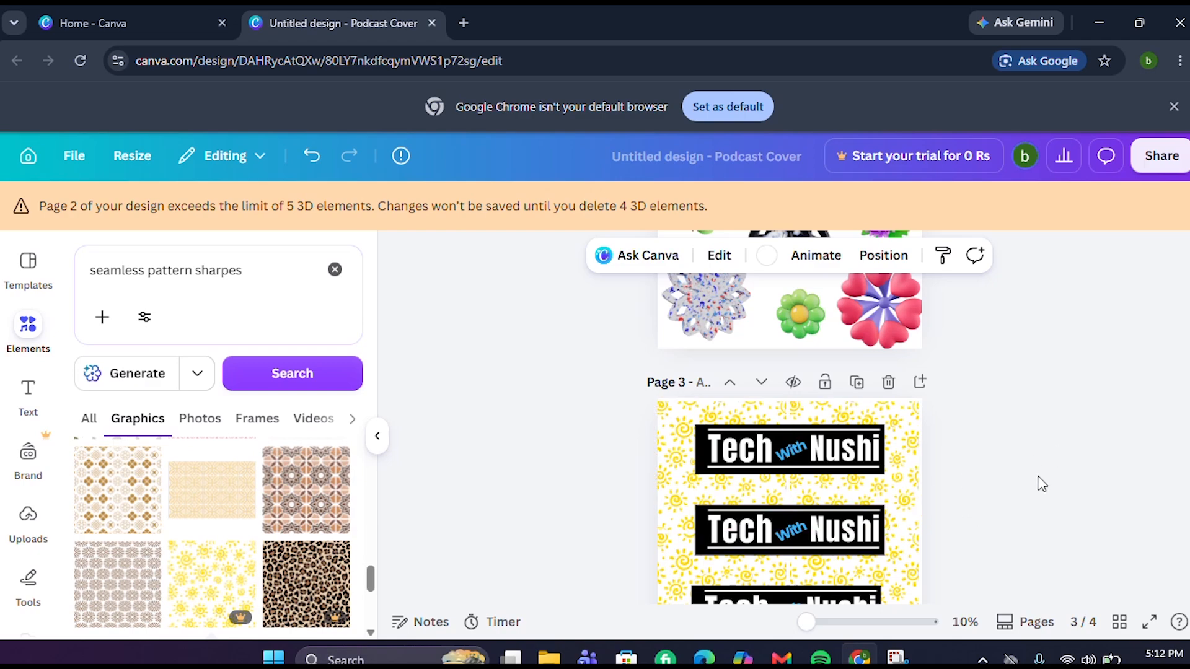
scroll(1029, 484, up, 2)
scroll(1023, 488, down, 5)
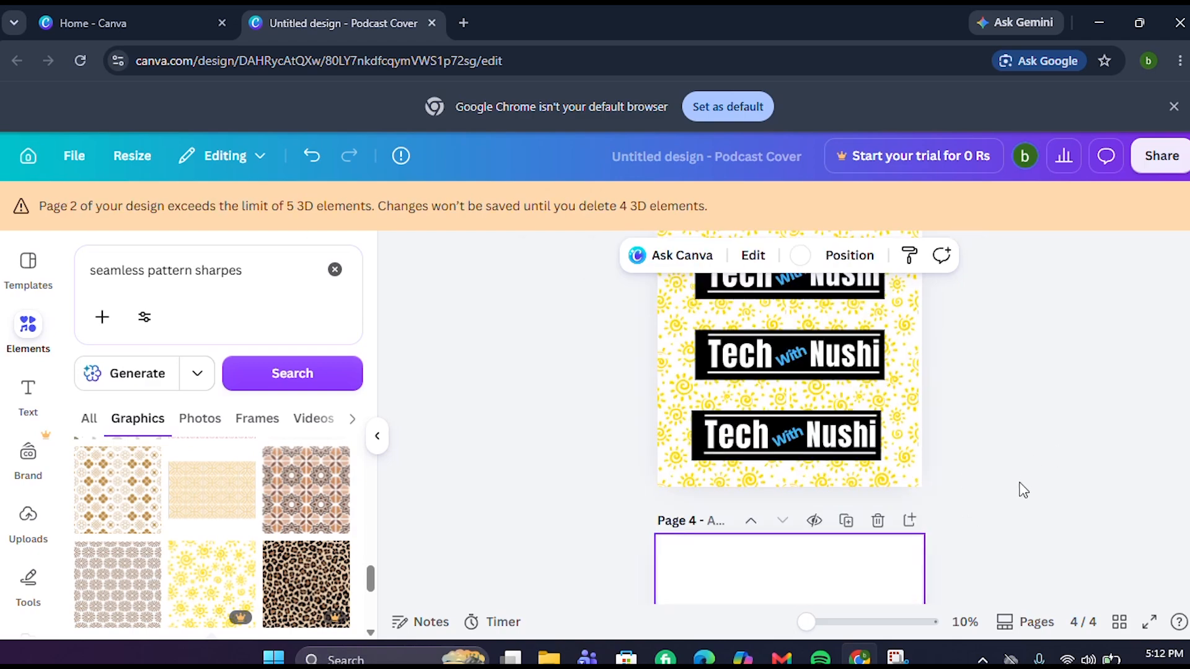
scroll(1032, 476, down, 4)
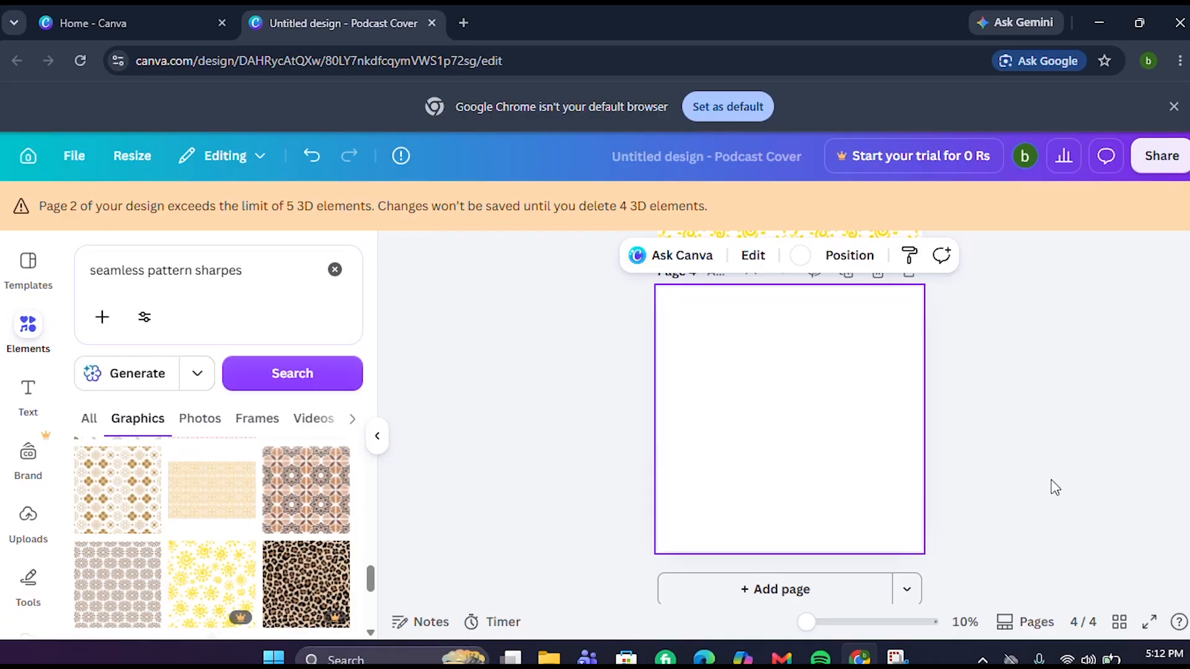
scroll(1056, 487, up, 13)
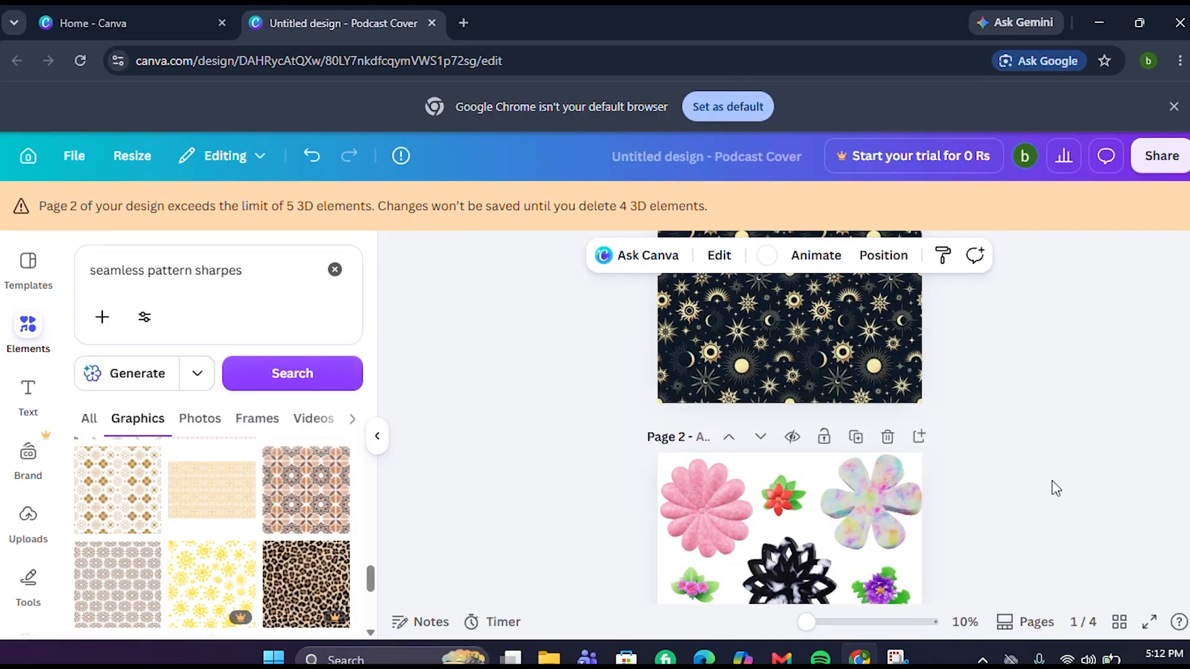
scroll(1051, 481, down, 6)
scroll(1052, 482, up, 8)
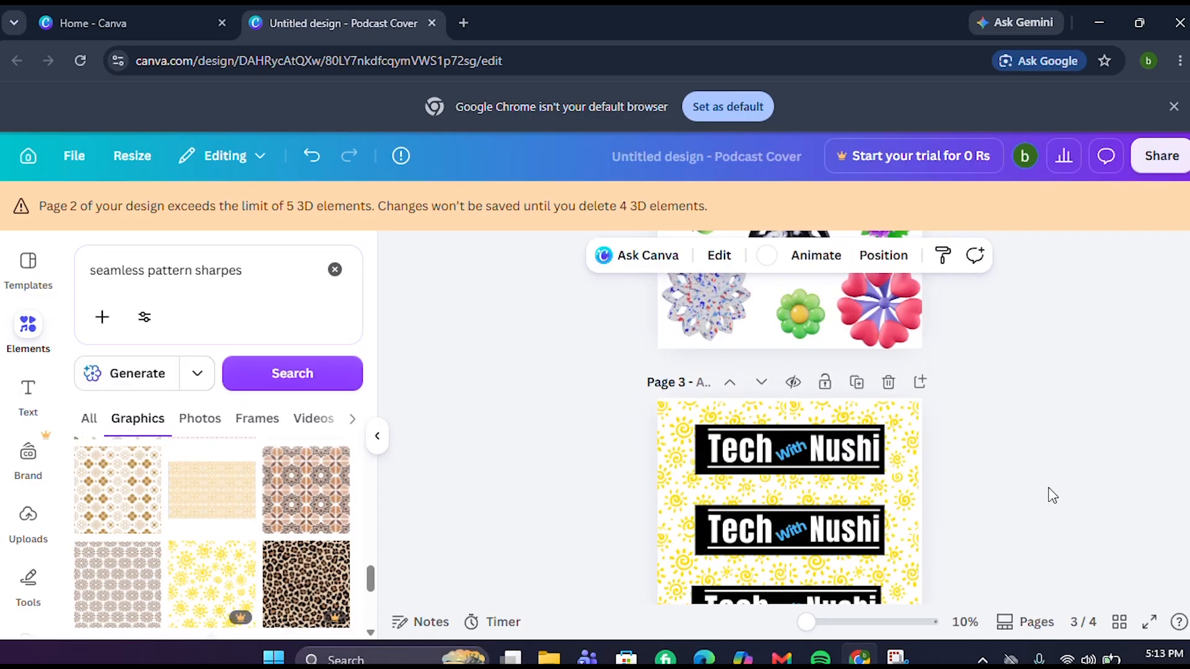
scroll(1053, 492, up, 1)
scroll(1051, 491, down, 10)
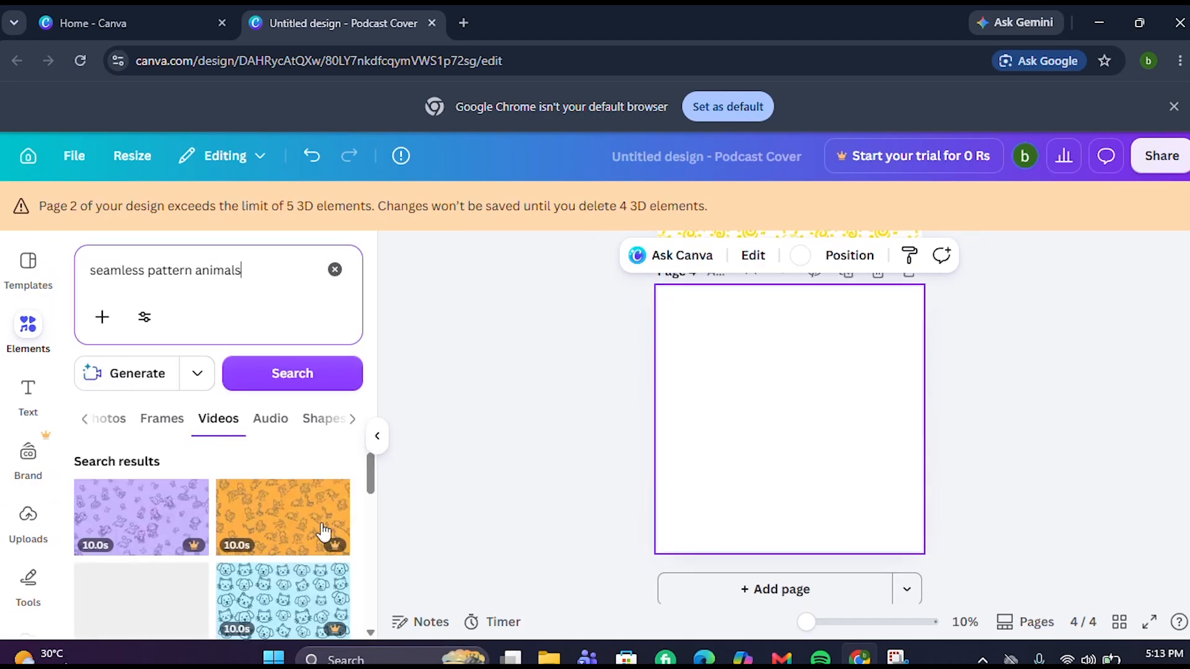
scroll(254, 542, down, 5)
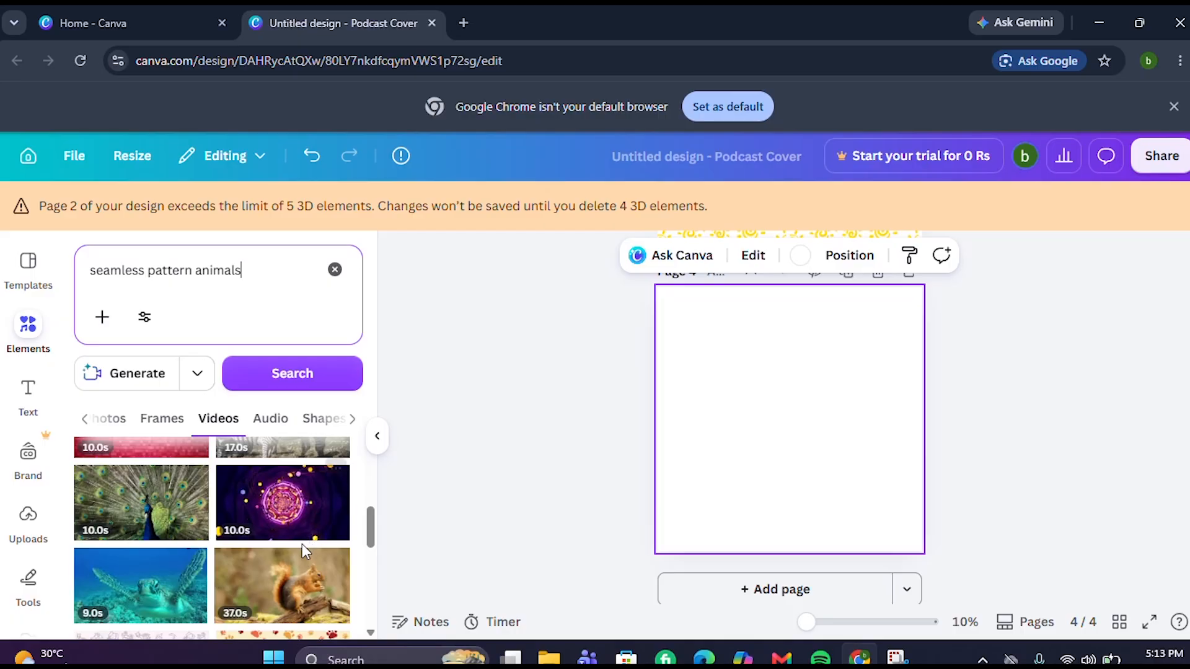
scroll(275, 589, down, 2)
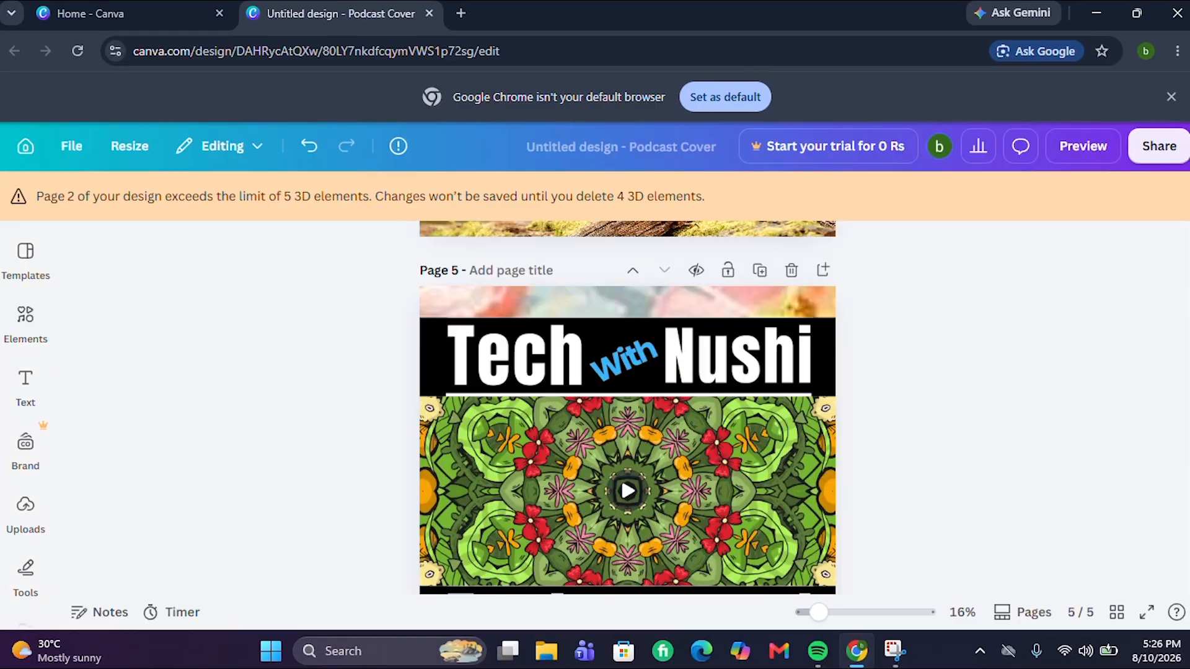
Scroll up and down through the five pages to review the finished design
scroll(627, 408, up, 8)
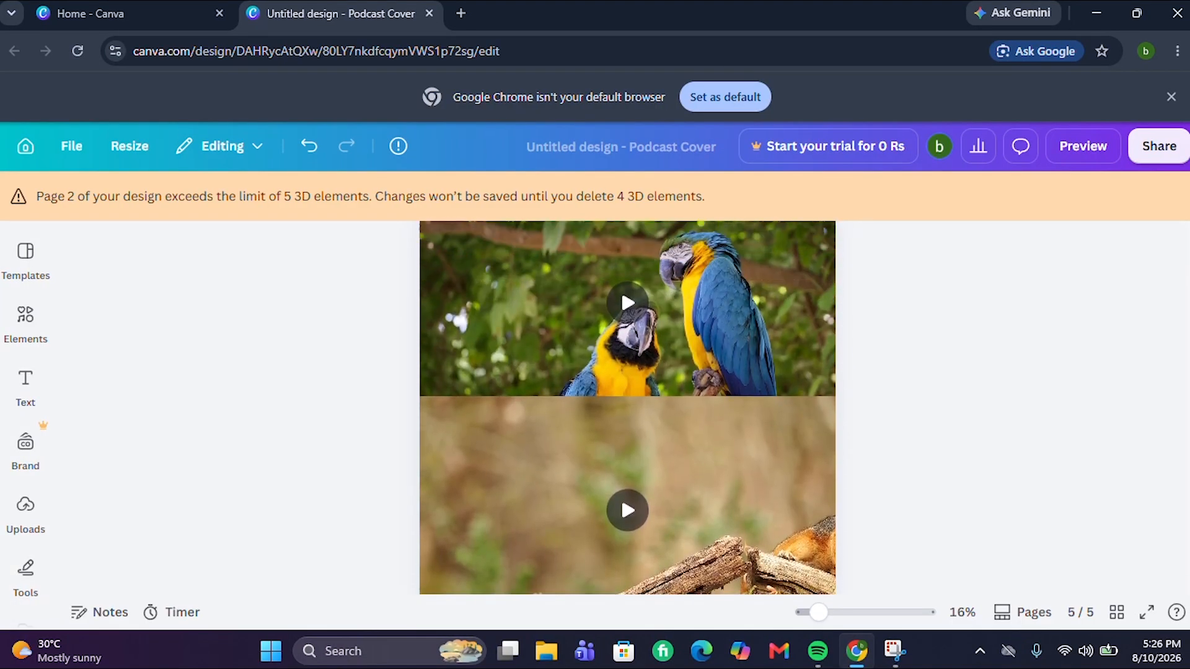
scroll(628, 407, down, 5)
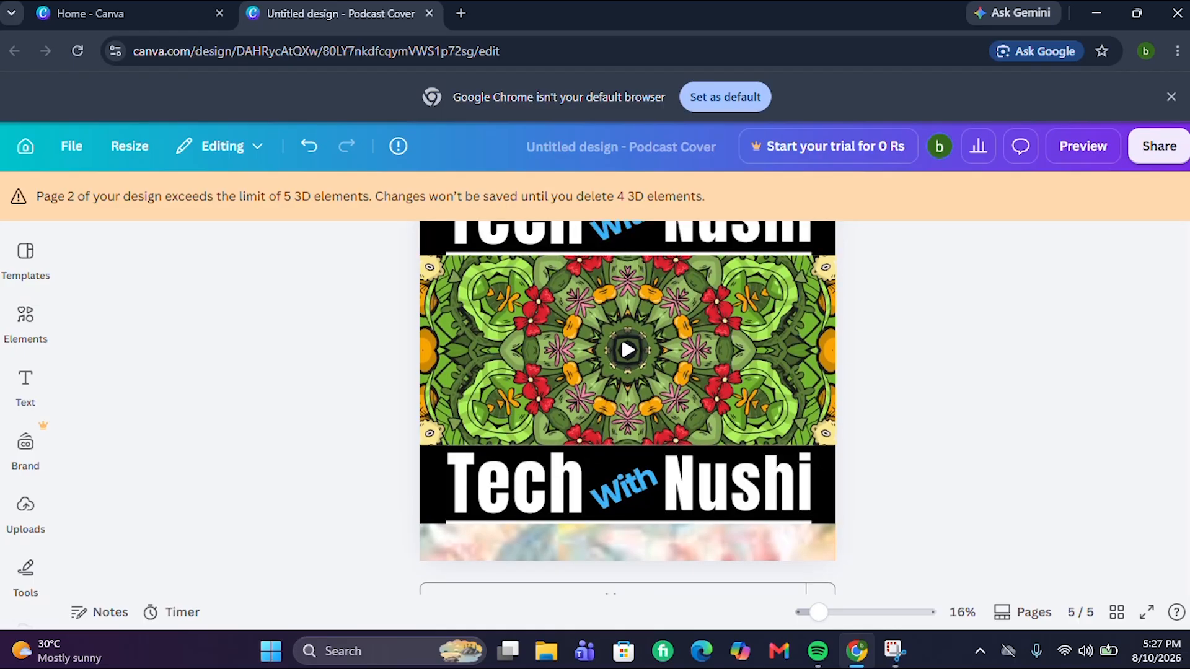
scroll(628, 408, up, 5)
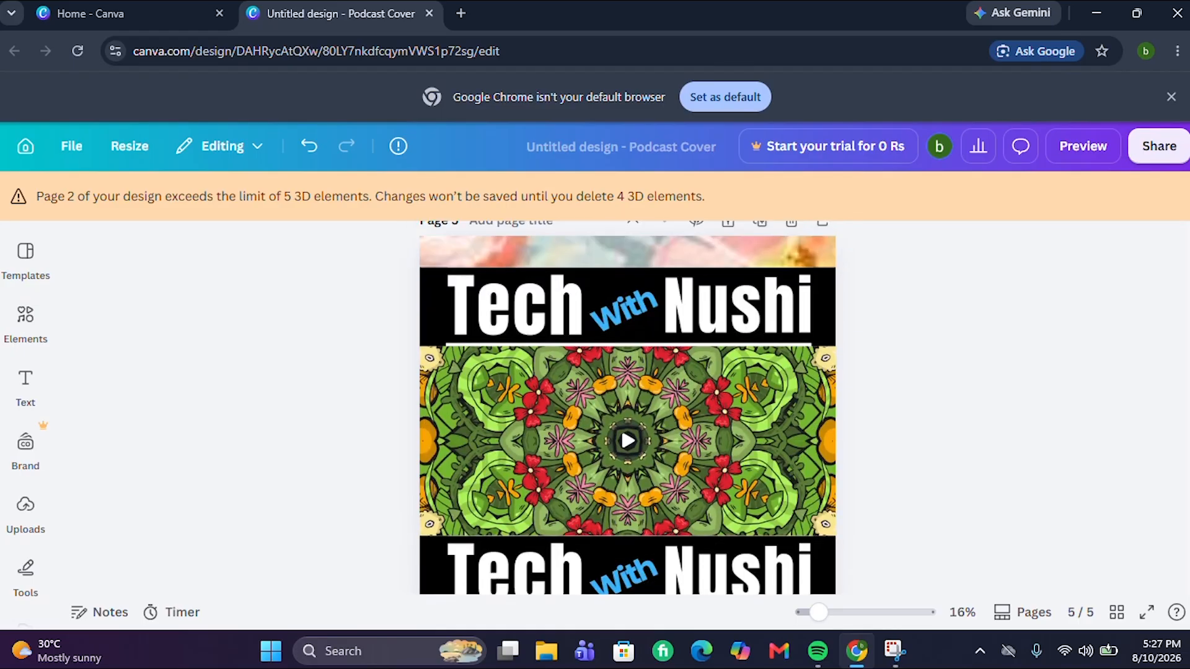
scroll(627, 408, down, 2)
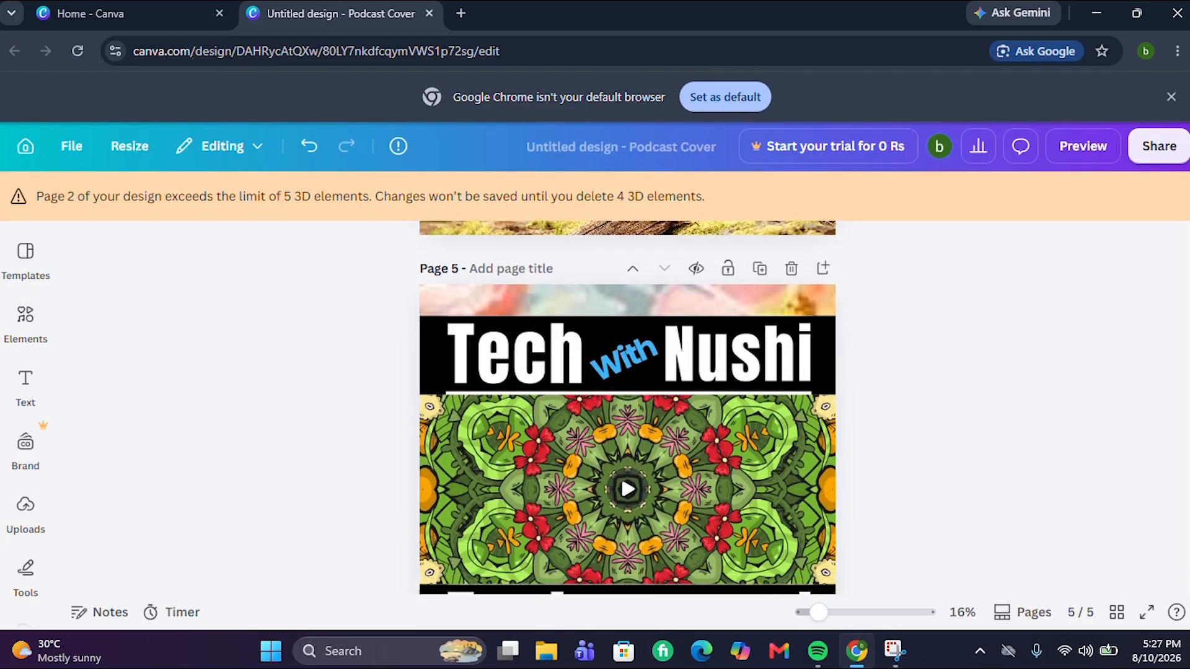
scroll(627, 407, down, 3)
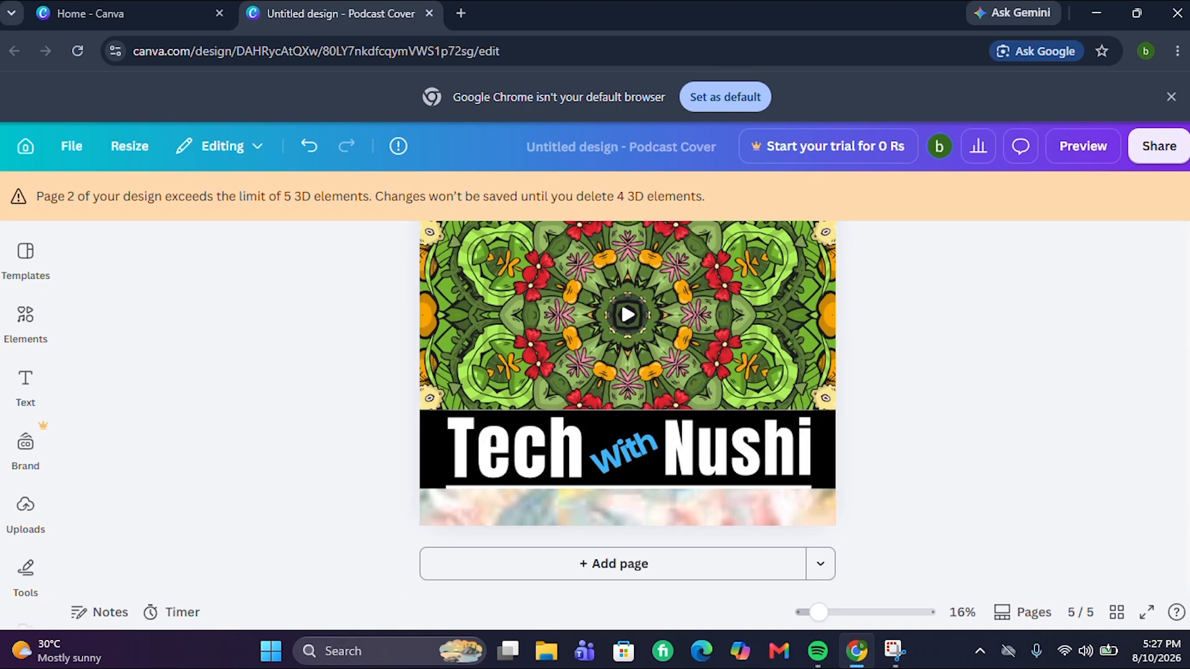
scroll(1115, 302, up, 20)
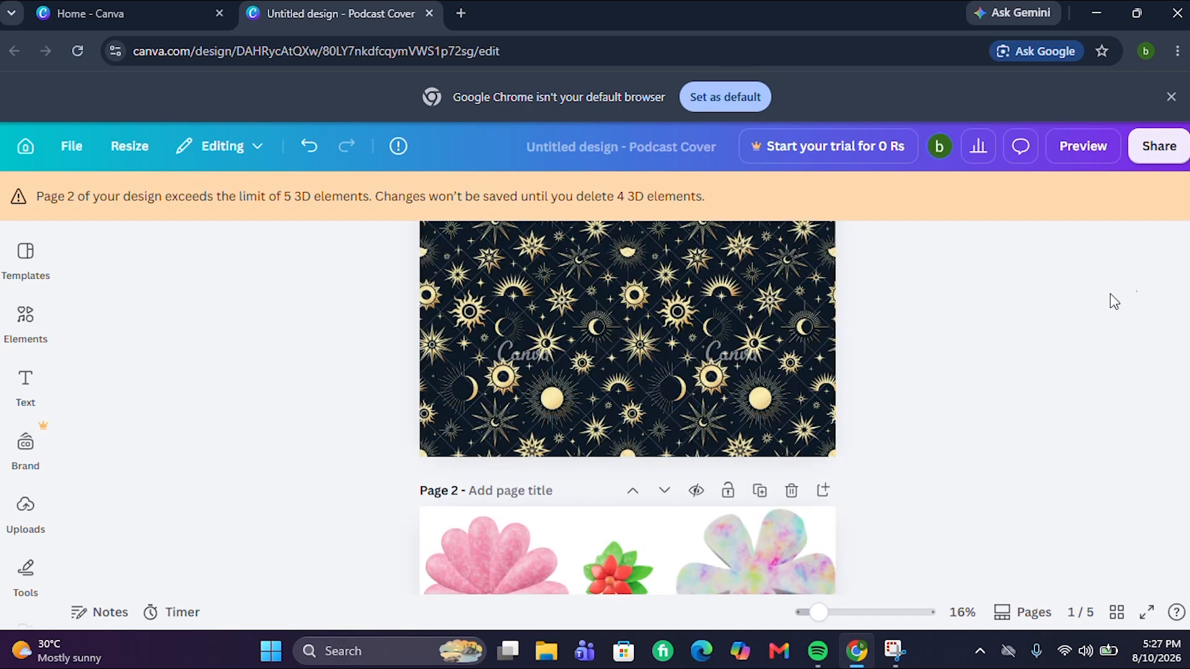
Open the design's Share menu and its Download settings for exporting
click(1159, 149)
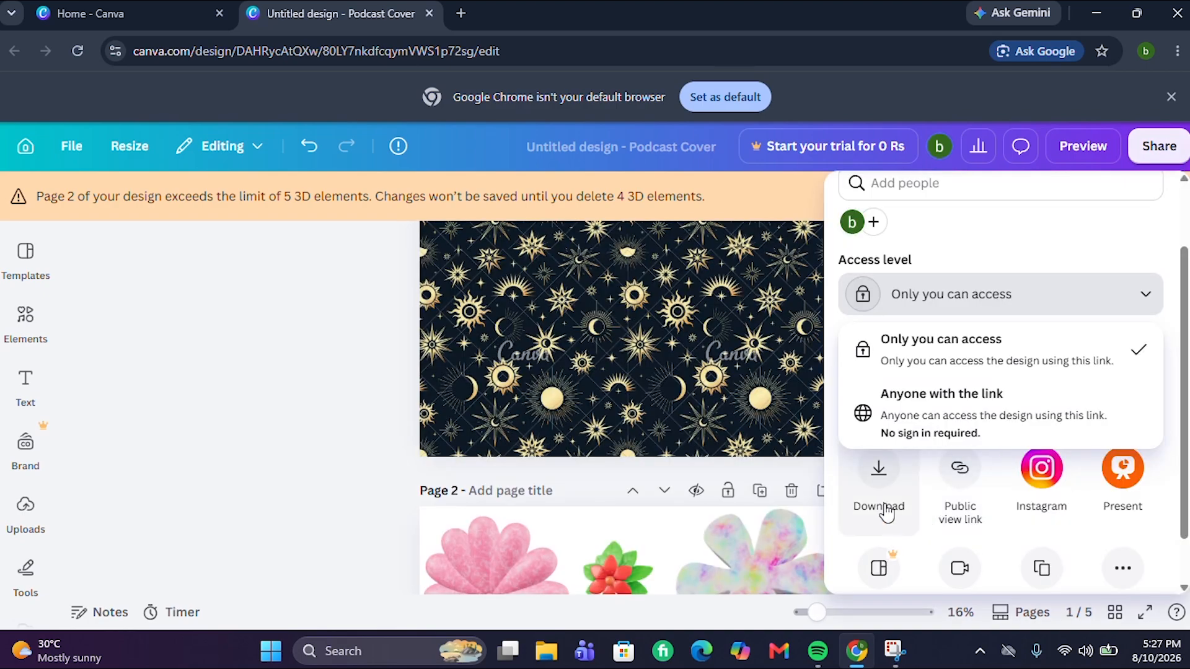
click(878, 471)
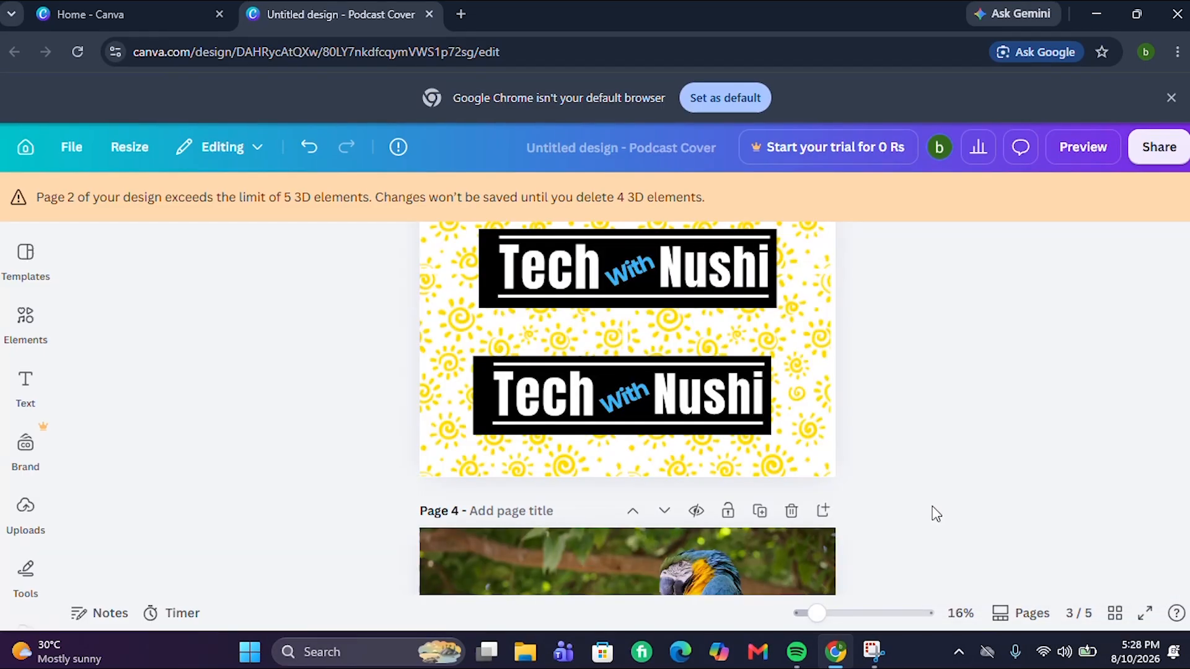
scroll(939, 510, up, 10)
Play the 1:01 design preview full-screen, opening on the gold celestial pattern page
scroll(939, 510, up, 10)
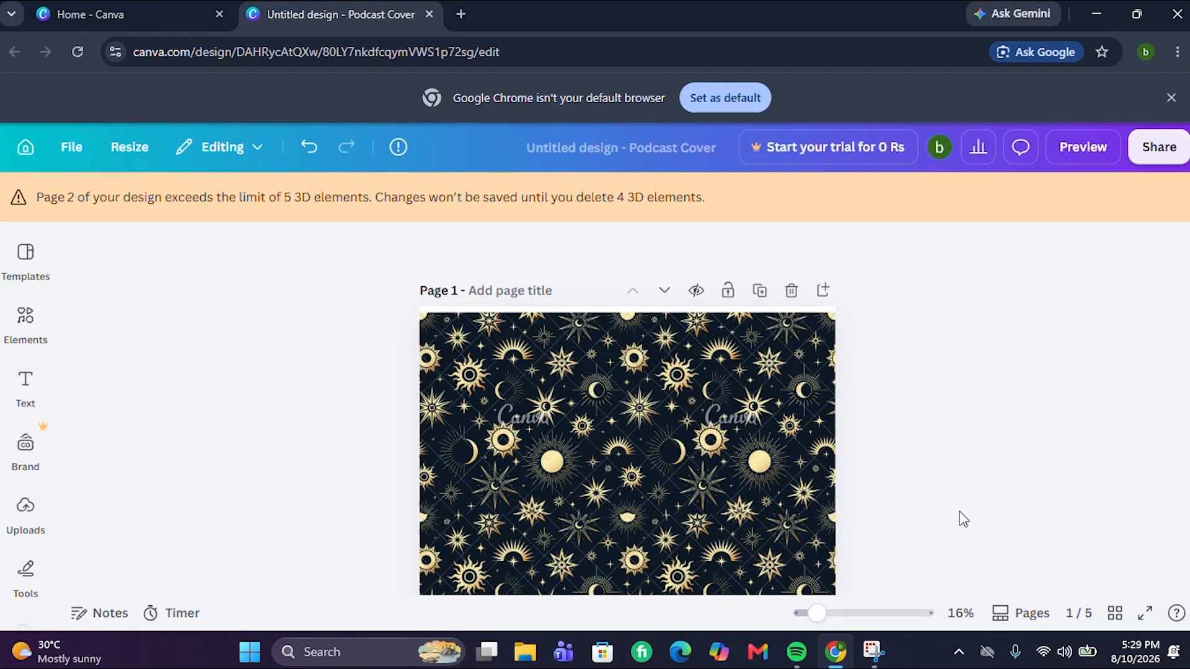
click(1086, 147)
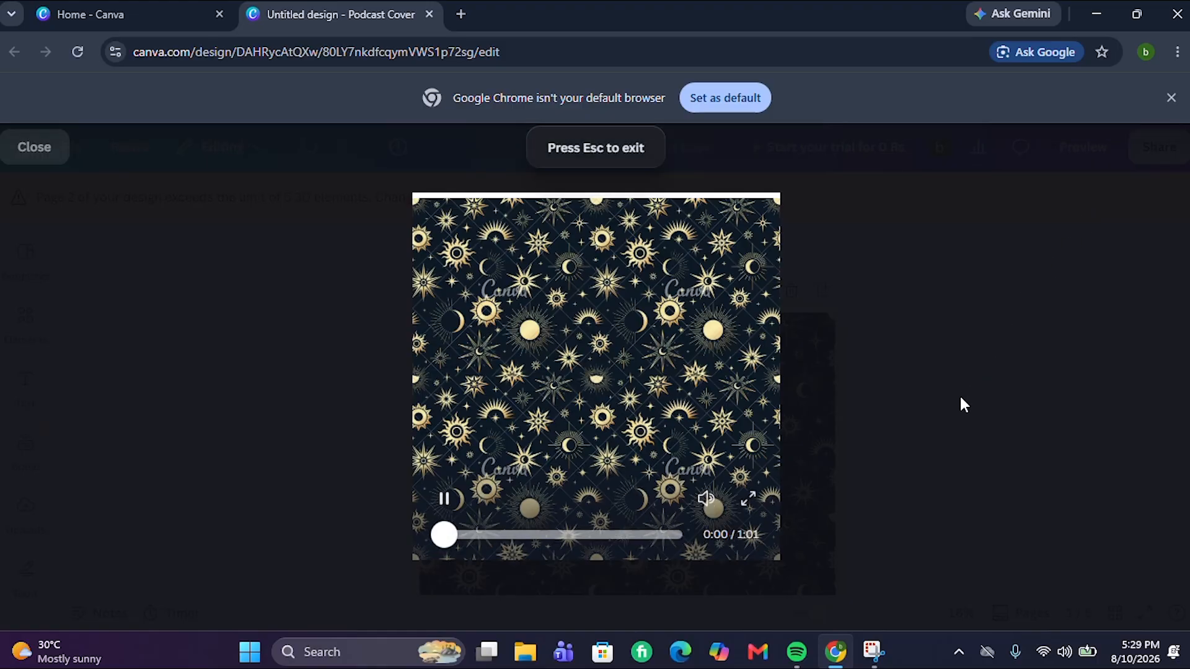